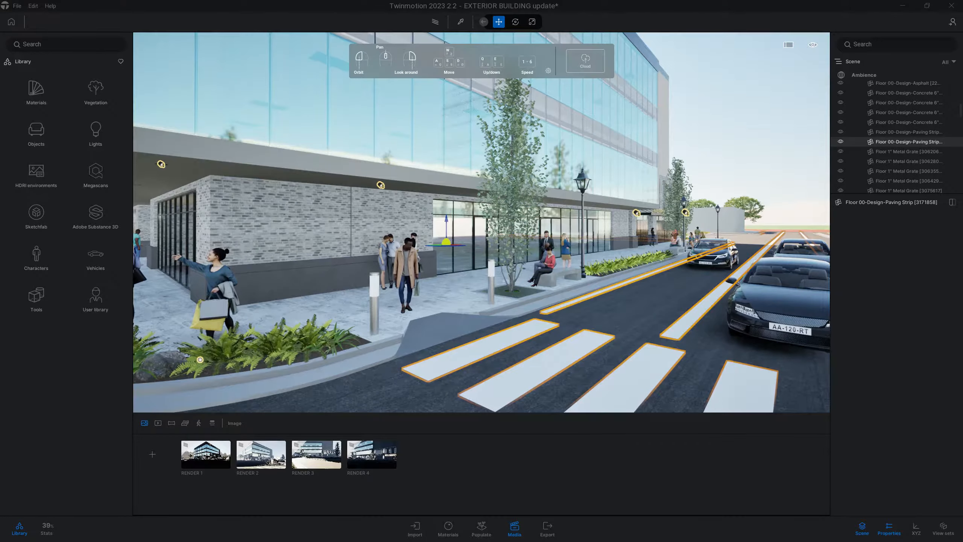
# Examine the crosswalk, the building's sidewalk and the planted plaza across the street
pyautogui.moveTo(405, 366); pyautogui.dragTo(443, 352, button='middle')
pyautogui.scroll(1, 443, 353)
pyautogui.scroll(5, 443, 352)
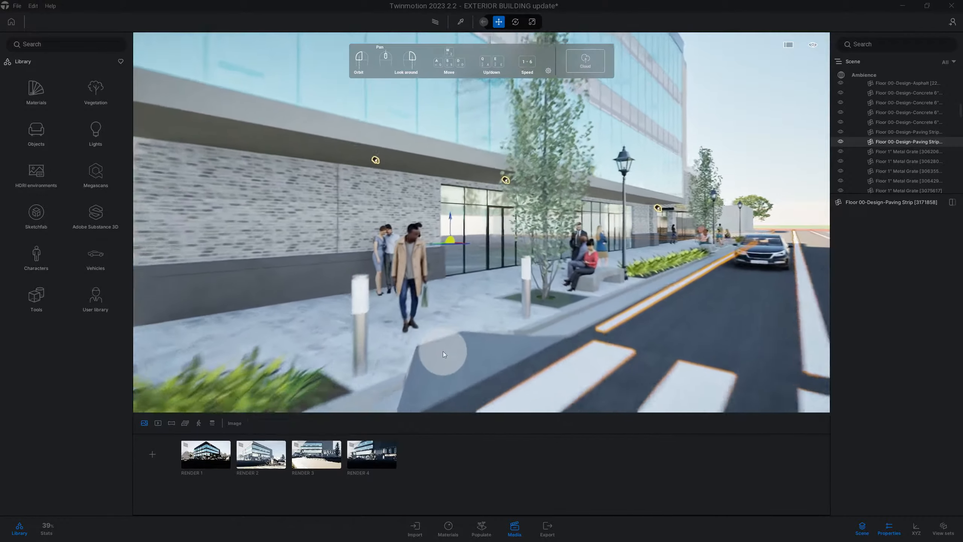
pyautogui.moveTo(435, 351); pyautogui.dragTo(374, 351, button='middle')
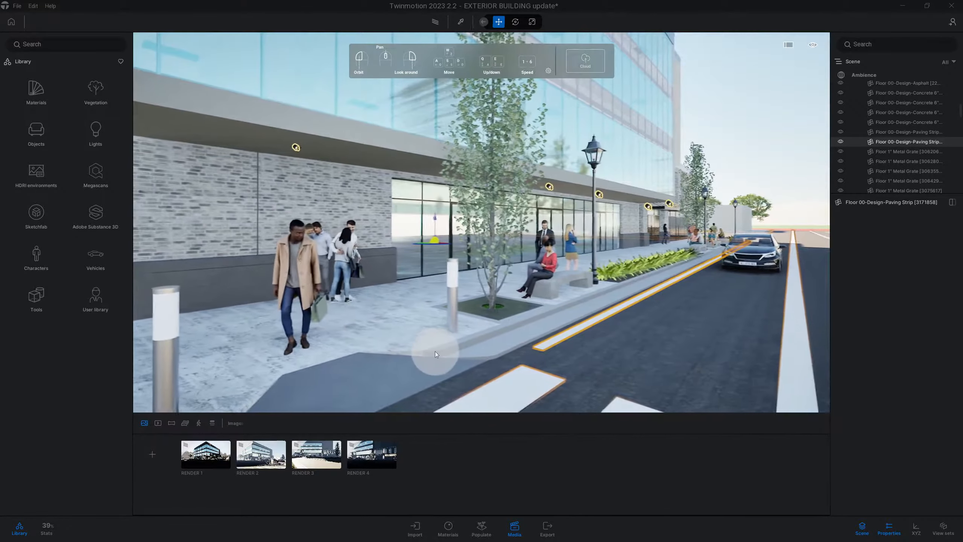
pyautogui.scroll(-5, 435, 351)
pyautogui.scroll(-3, 435, 351)
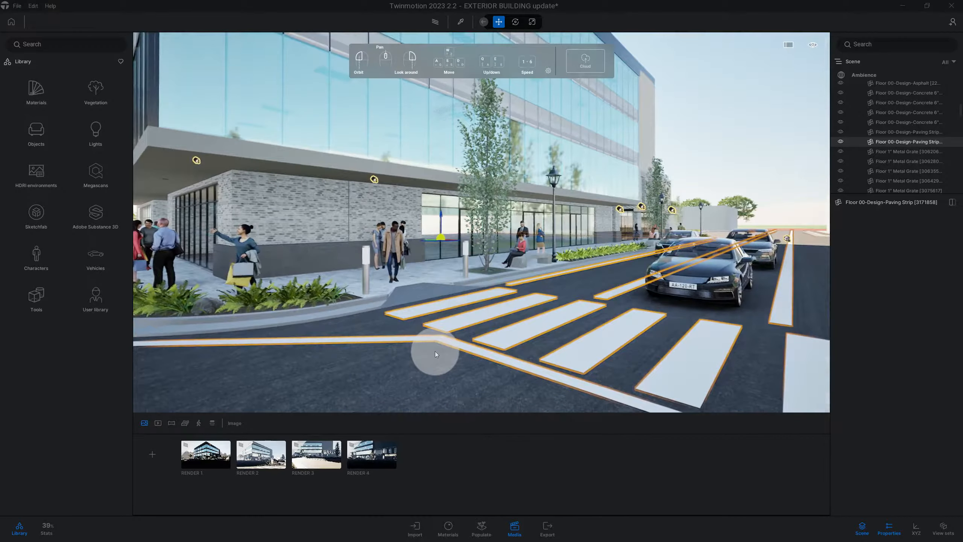
pyautogui.moveTo(435, 351); pyautogui.dragTo(334, 352)
pyautogui.scroll(-3, 435, 351)
pyautogui.scroll(-5, 435, 351)
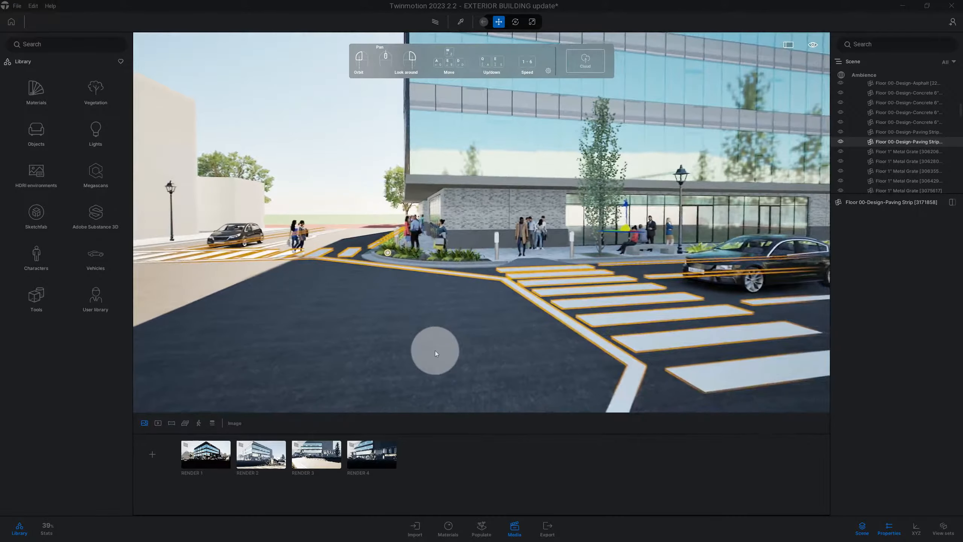
pyautogui.moveTo(435, 351); pyautogui.dragTo(558, 351)
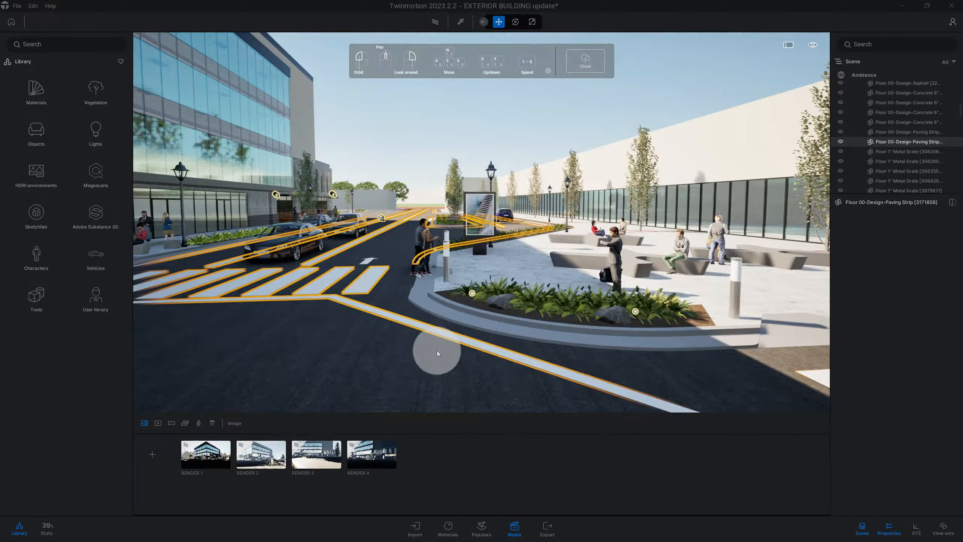
pyautogui.moveTo(435, 351); pyautogui.dragTo(395, 347, button='middle')
pyautogui.moveTo(435, 351); pyautogui.dragTo(364, 351)
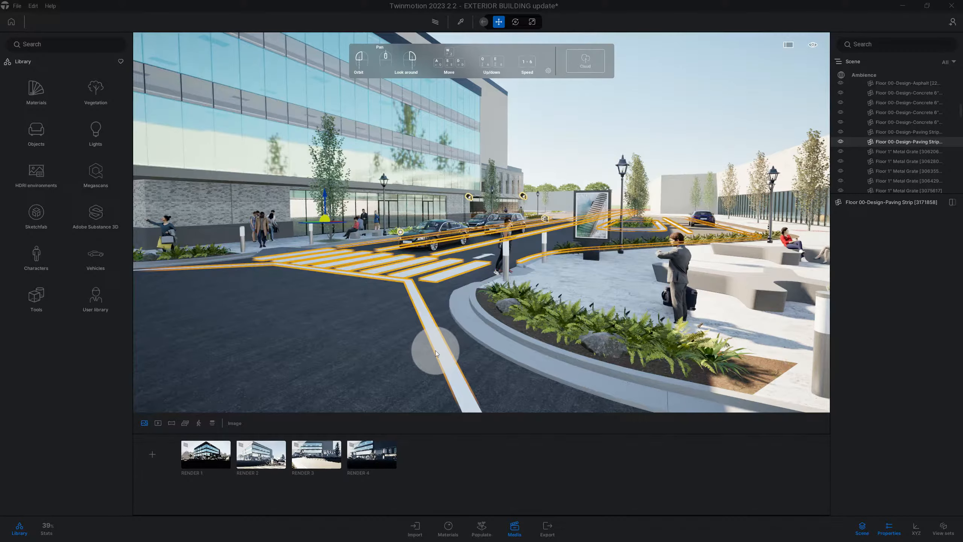
# Look over the cars on the street and the sidewalk planting along the glazed facade
pyautogui.scroll(5, 445, 347)
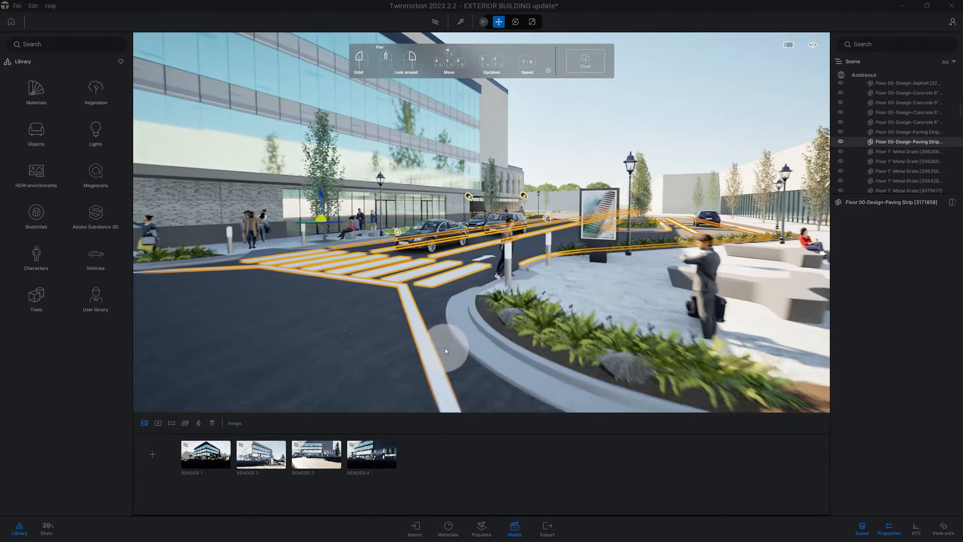
pyautogui.moveTo(447, 347); pyautogui.dragTo(510, 344, button='middle')
pyautogui.scroll(6, 489, 344)
pyautogui.scroll(8, 510, 344)
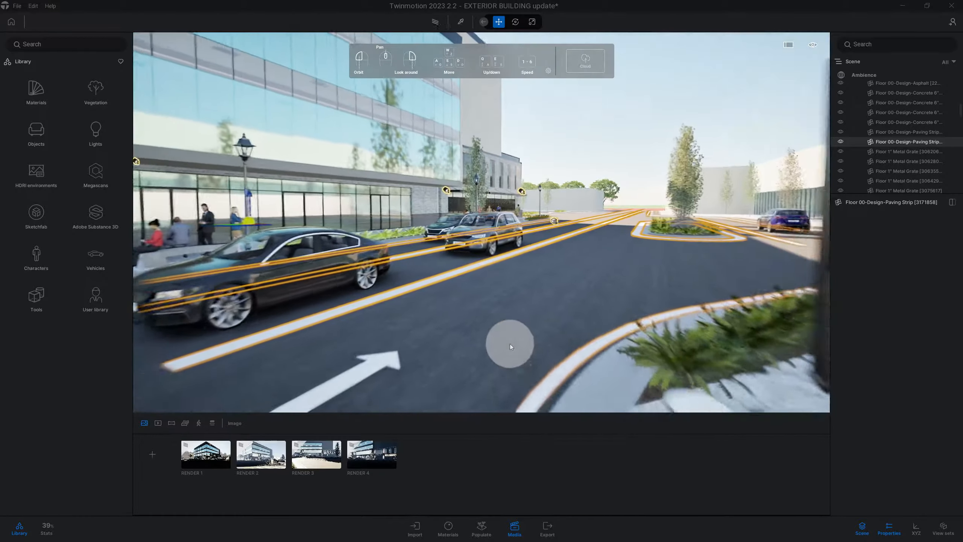
pyautogui.moveTo(509, 344); pyautogui.dragTo(360, 360)
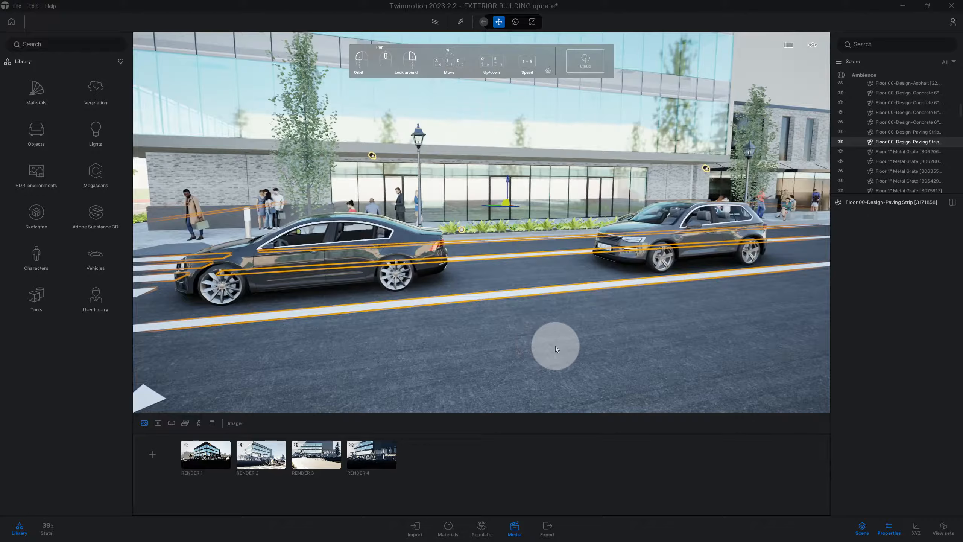
pyautogui.moveTo(555, 347); pyautogui.dragTo(474, 347, button='middle')
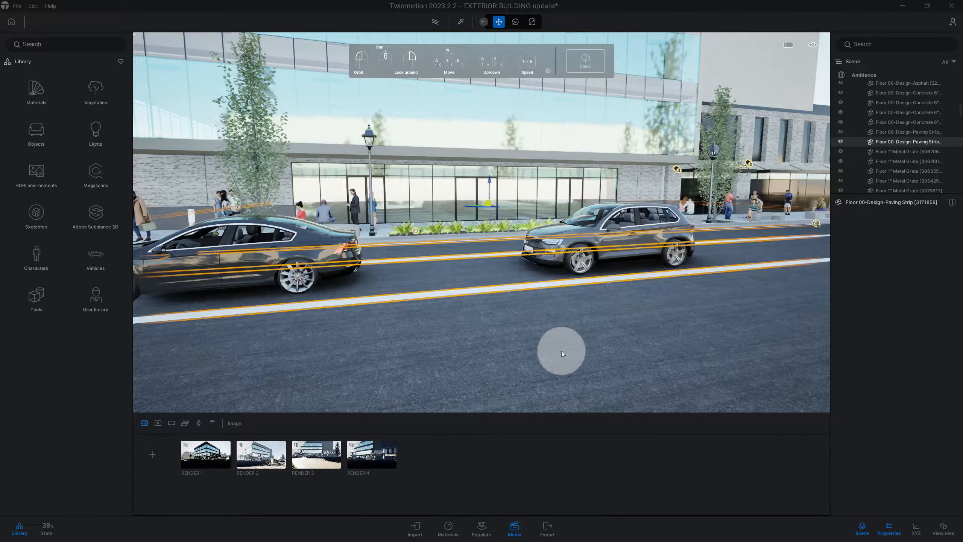
pyautogui.moveTo(560, 343); pyautogui.dragTo(479, 342, button='middle')
pyautogui.scroll(3, 565, 342)
pyautogui.scroll(2, 571, 342)
pyautogui.moveTo(603, 337); pyautogui.dragTo(451, 336, button='middle')
# Select the couple seated on the sidewalk bench and view the people outside the Warby Parker storefront
pyautogui.click(628, 218)
pyautogui.scroll(5, 627, 218)
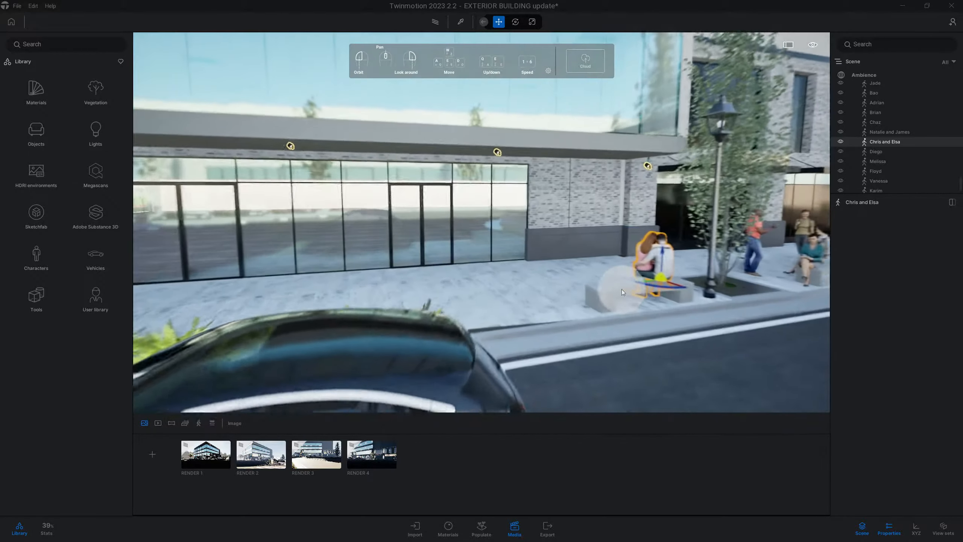
pyautogui.moveTo(622, 289); pyautogui.dragTo(662, 297)
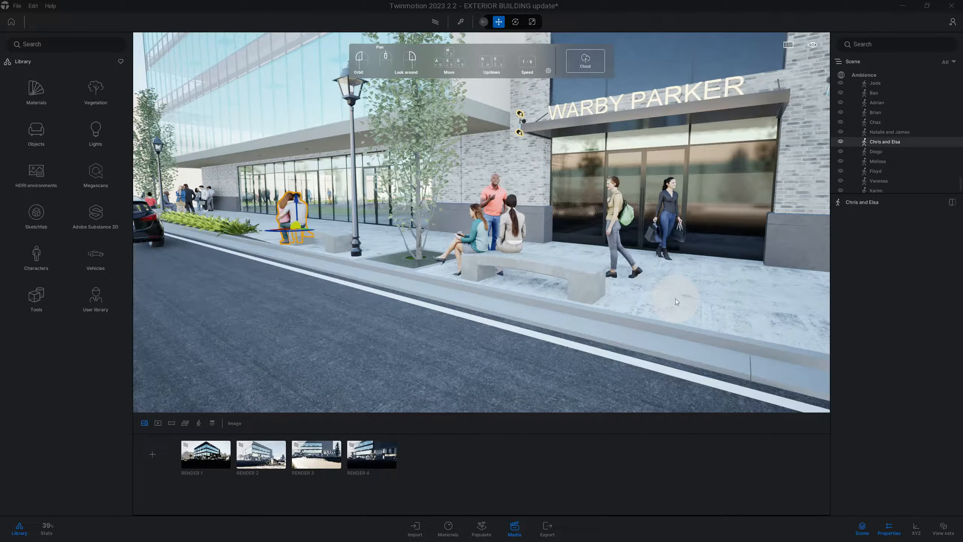
pyautogui.moveTo(683, 301); pyautogui.dragTo(685, 301)
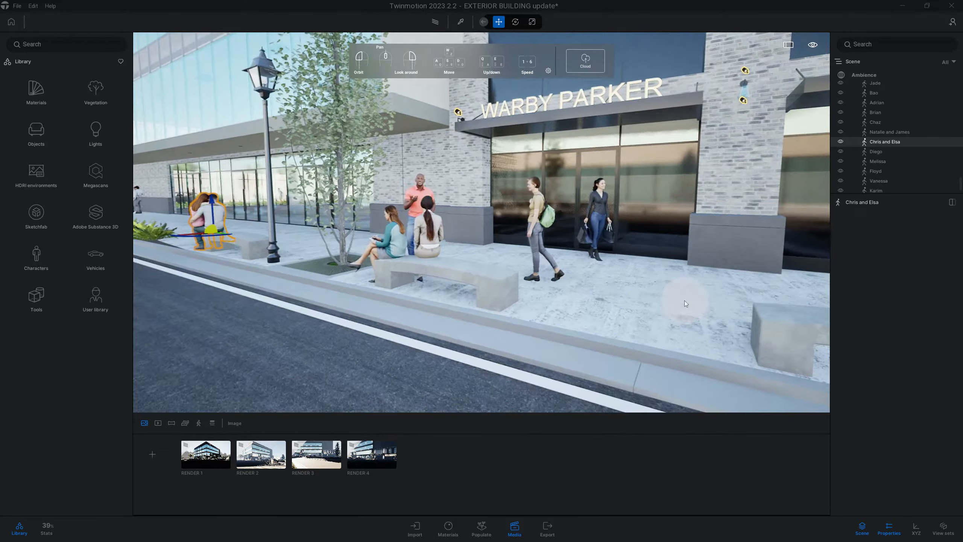
# Reposition the walking woman with the shopping bags slightly in front of the Warby Parker entrance
pyautogui.click(596, 211)
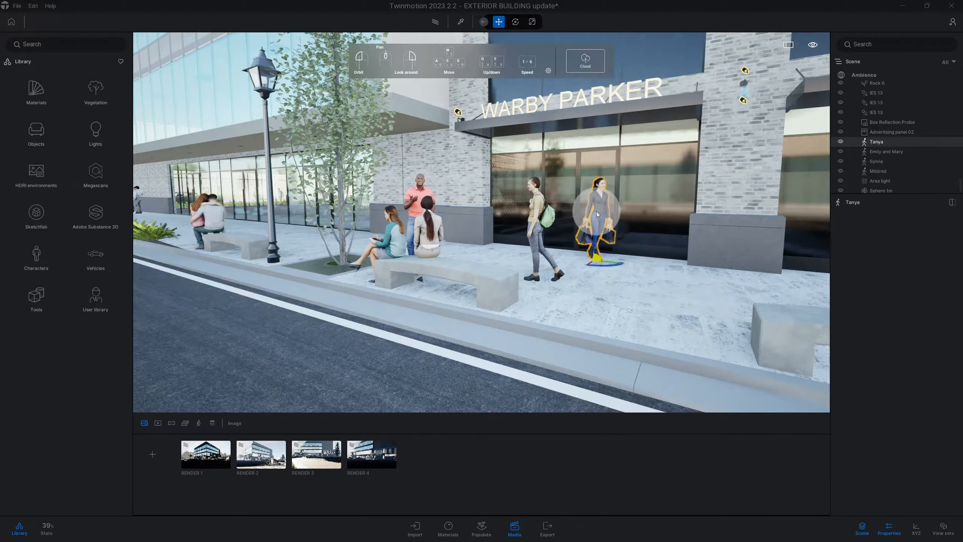
pyautogui.moveTo(563, 230)
pyautogui.mouseDown()
pyautogui.moveTo(537, 231)
pyautogui.moveTo(550, 232)
pyautogui.mouseUp()
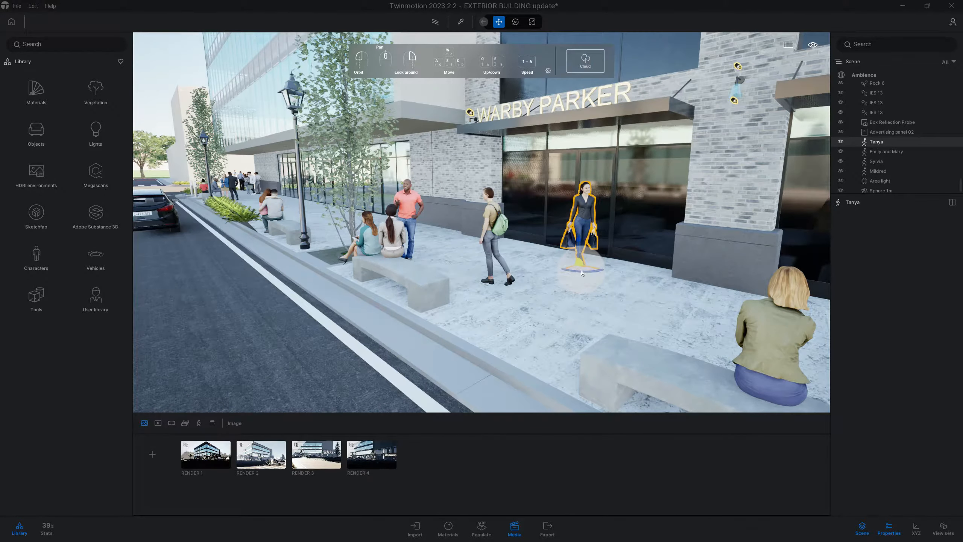
pyautogui.scroll(5, 581, 270)
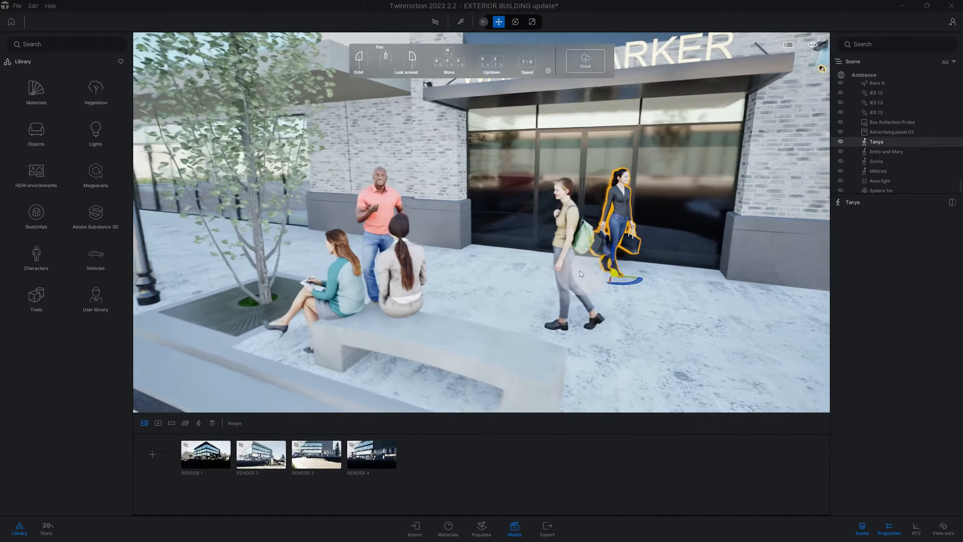
pyautogui.moveTo(622, 279); pyautogui.dragTo(641, 294)
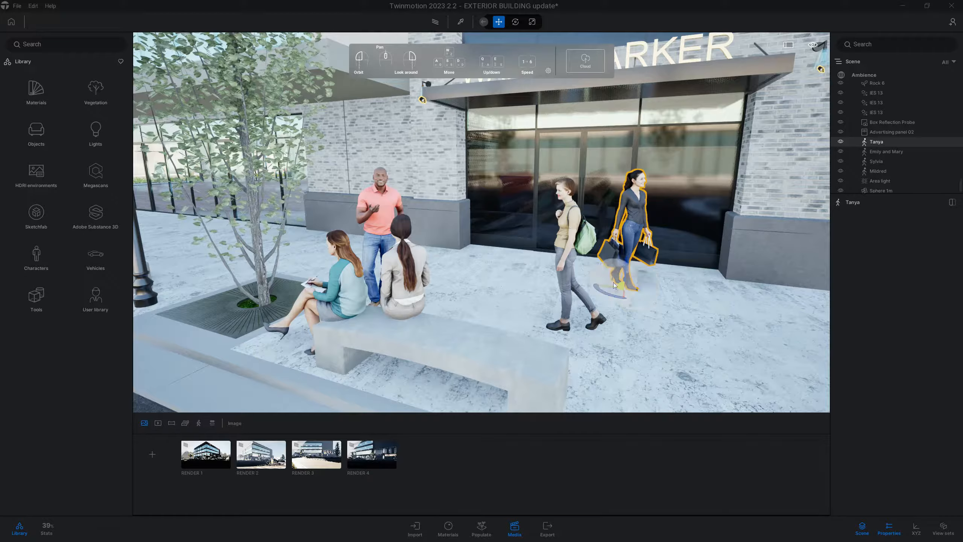
pyautogui.scroll(3, 583, 265)
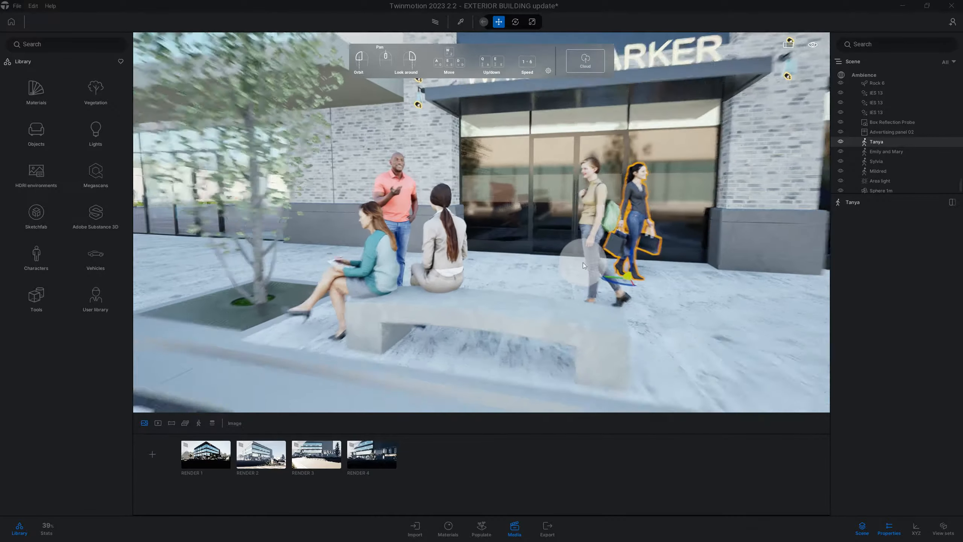
# Select the blonde woman seated on the bench and inspect her placement from along the sidewalk
pyautogui.scroll(-4, 584, 264)
pyautogui.scroll(2, 595, 266)
pyautogui.moveTo(595, 266); pyautogui.dragTo(679, 273, button='middle')
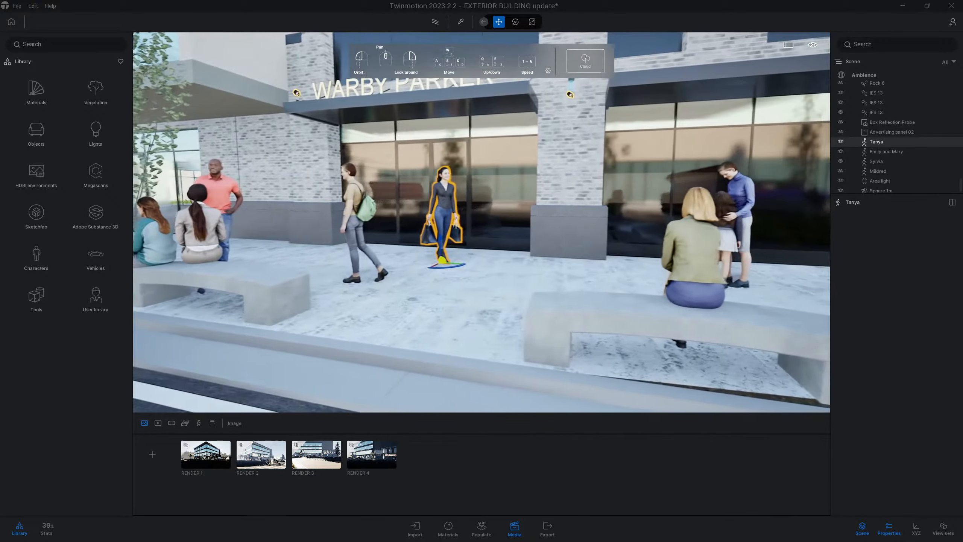
pyautogui.click(680, 274)
pyautogui.scroll(3, 640, 273)
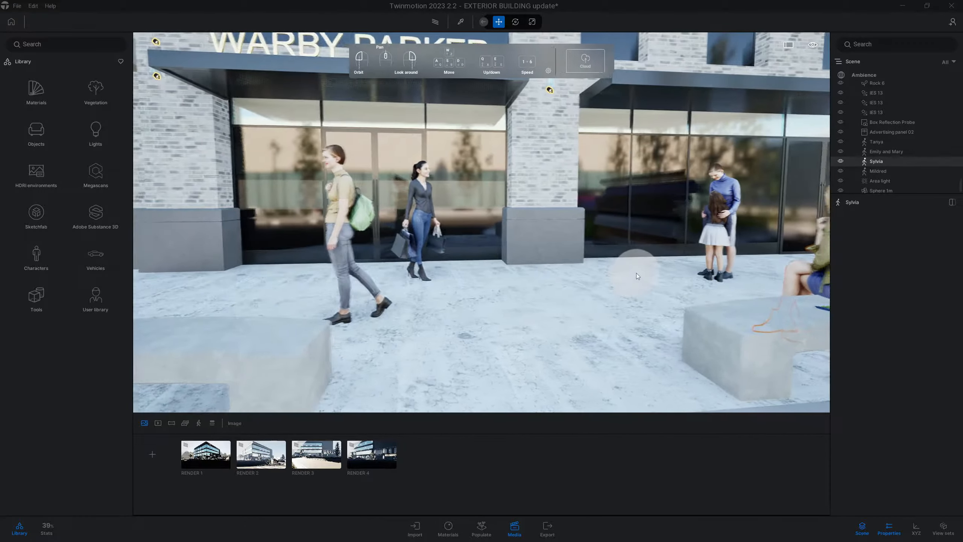
pyautogui.scroll(-2, 636, 272)
pyautogui.moveTo(637, 273); pyautogui.dragTo(639, 272, button='middle')
pyautogui.moveTo(644, 276); pyautogui.dragTo(559, 278)
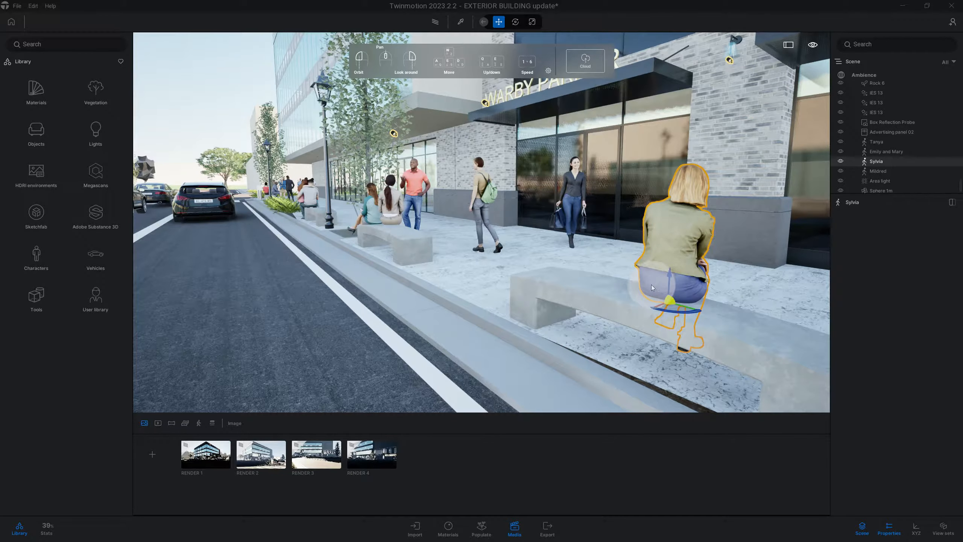
pyautogui.moveTo(438, 393); pyautogui.dragTo(409, 359)
# Jump to the RENDER 3 viewpoint outside media mode and select the black Sedan 03 on the street
pyautogui.click(324, 452)
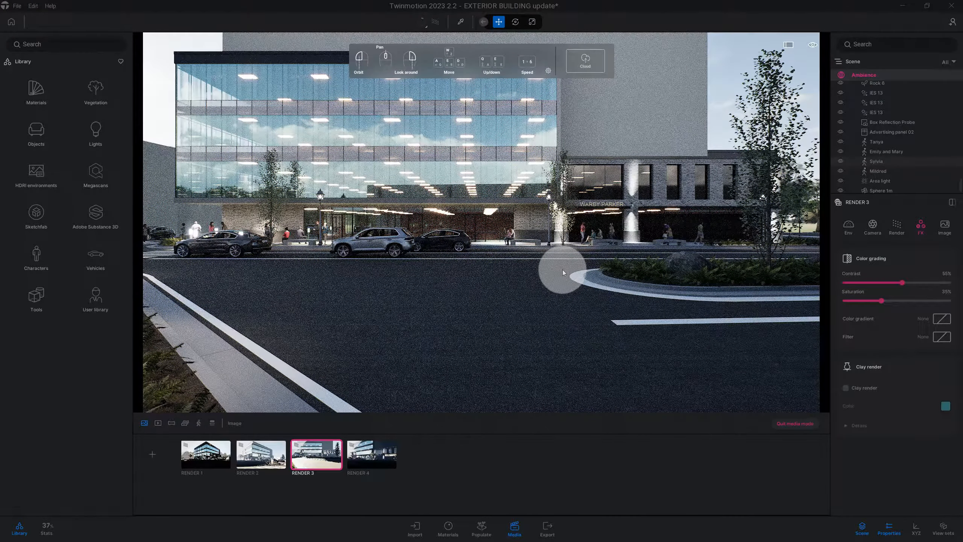
pyautogui.click(778, 426)
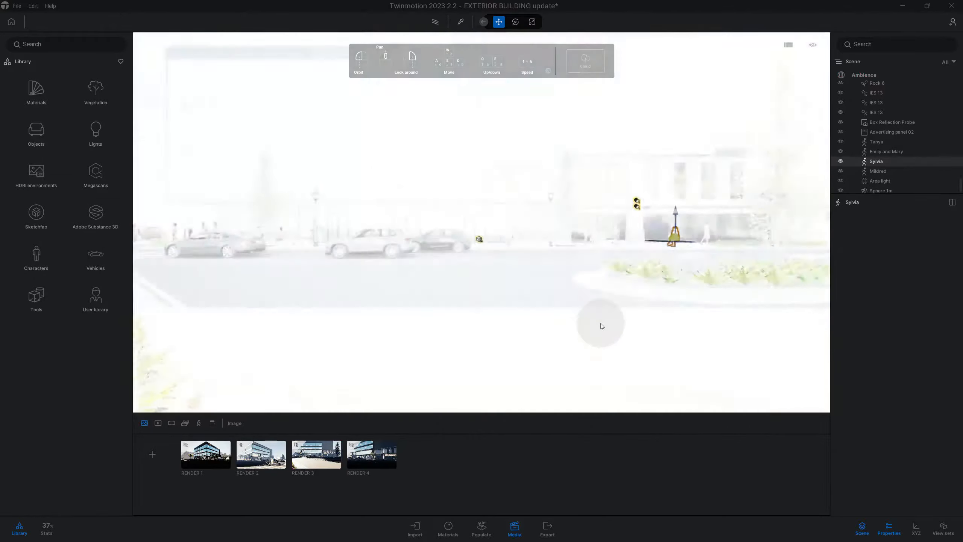
pyautogui.moveTo(522, 315); pyautogui.dragTo(421, 329)
pyautogui.moveTo(422, 329); pyautogui.dragTo(543, 302, button='right')
pyautogui.click(544, 302)
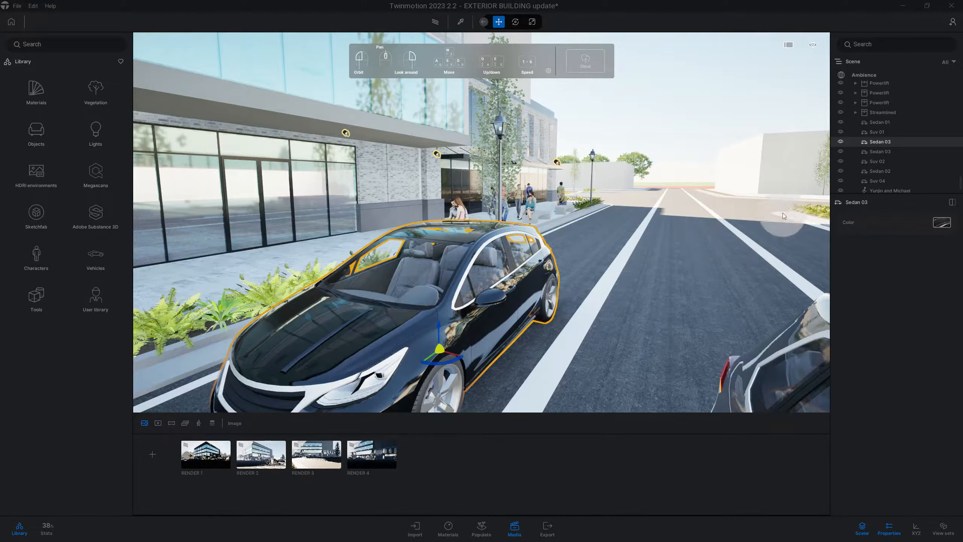
# Hide the selected Sedan 03 and show it again
pyautogui.click(841, 143)
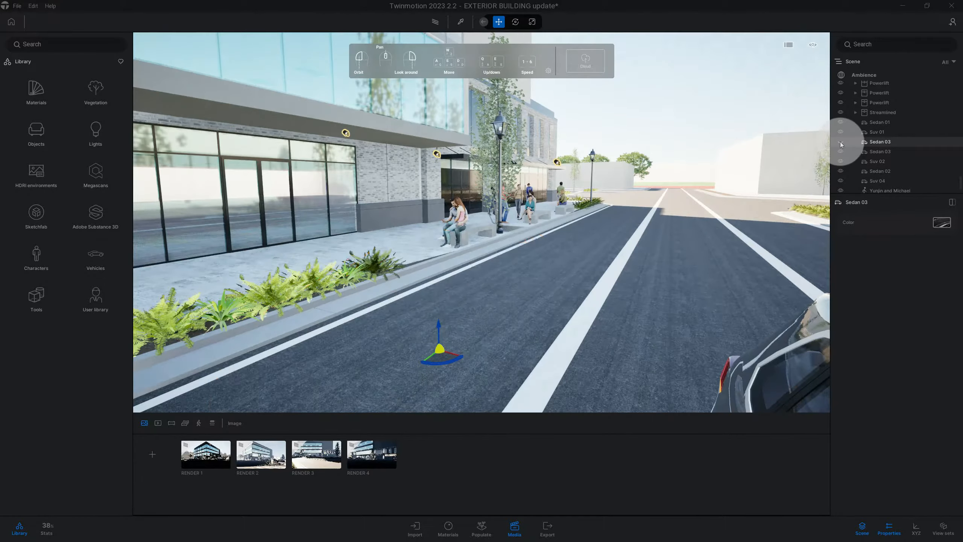
pyautogui.click(841, 142)
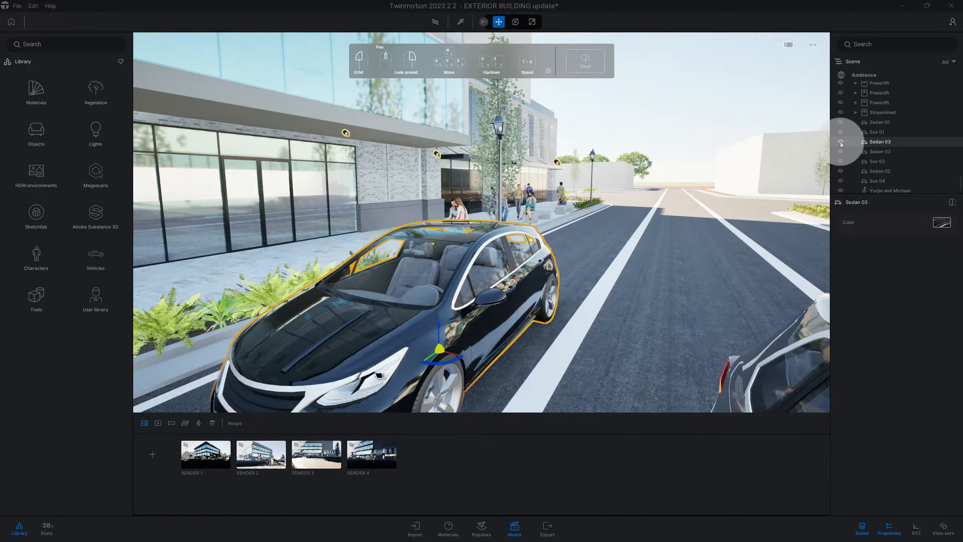
# Try Vivid red on the selected Sedan 03 and set its color to Dark red
pyautogui.click(942, 222)
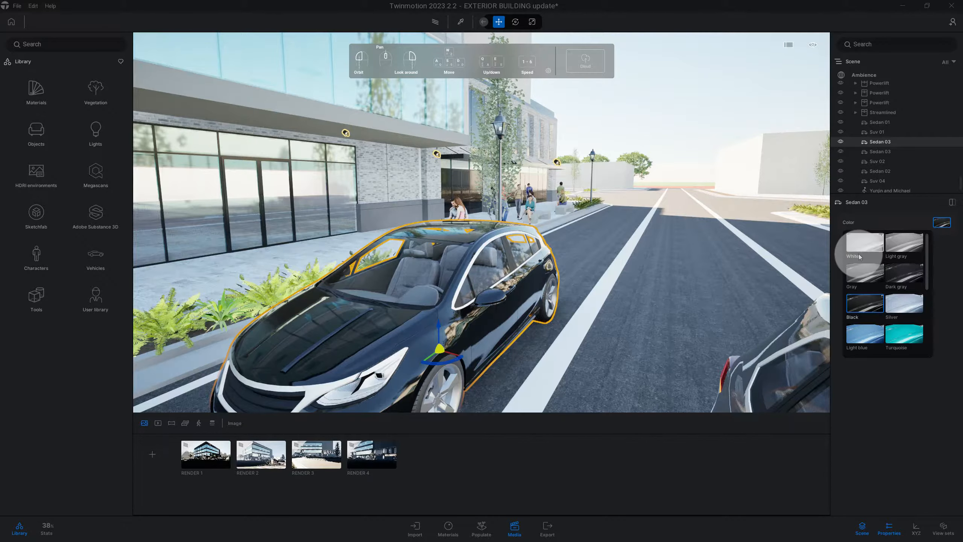
pyautogui.click(667, 297)
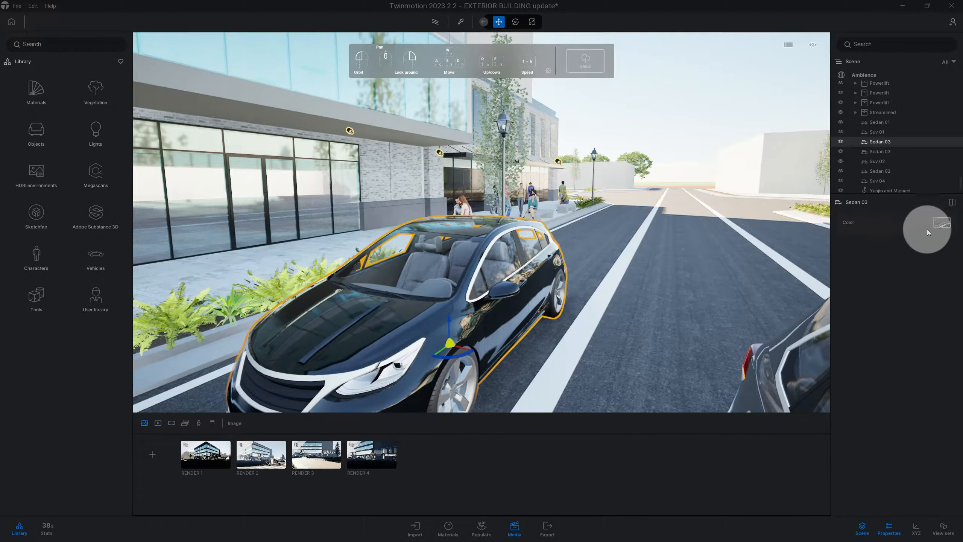
pyautogui.click(938, 223)
pyautogui.click(647, 304)
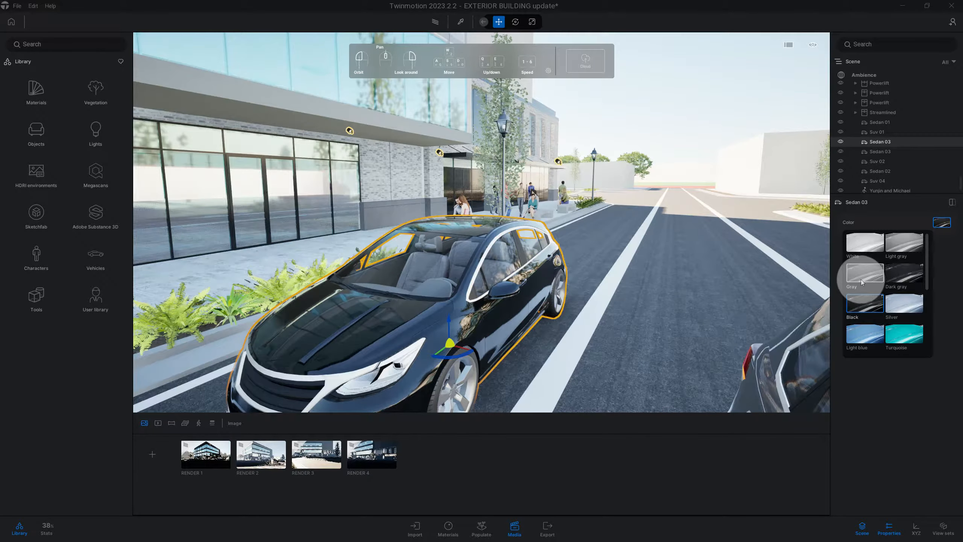
pyautogui.scroll(-3, 872, 280)
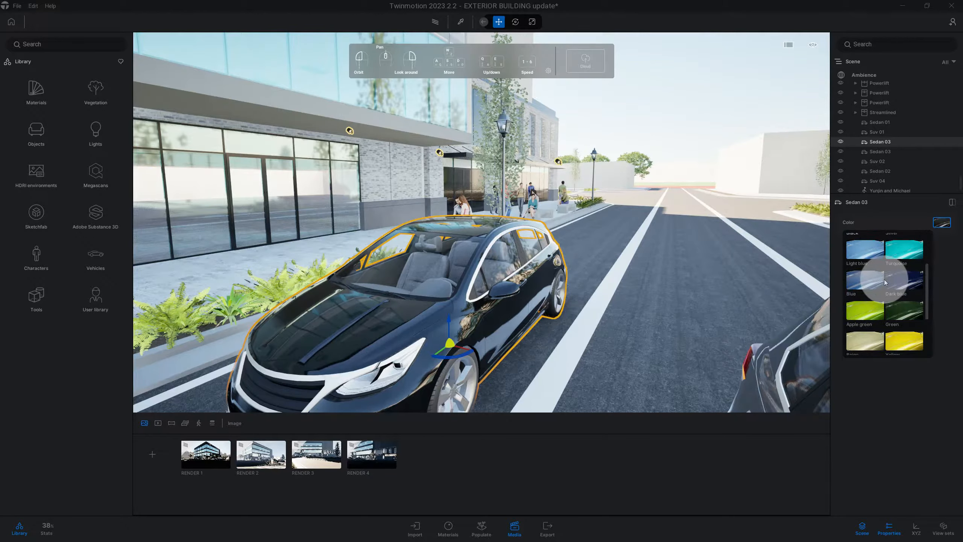
pyautogui.scroll(-1, 885, 283)
pyautogui.scroll(-3, 885, 284)
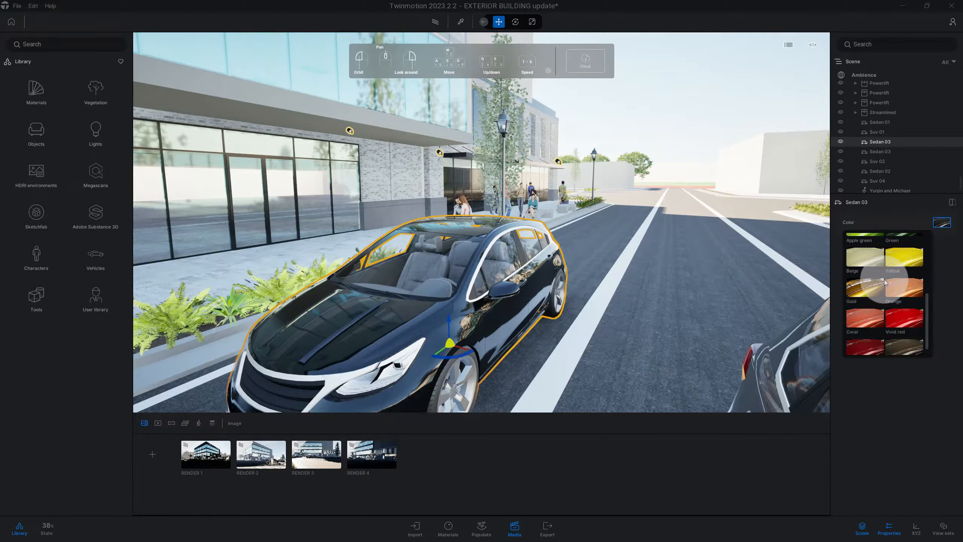
pyautogui.click(897, 305)
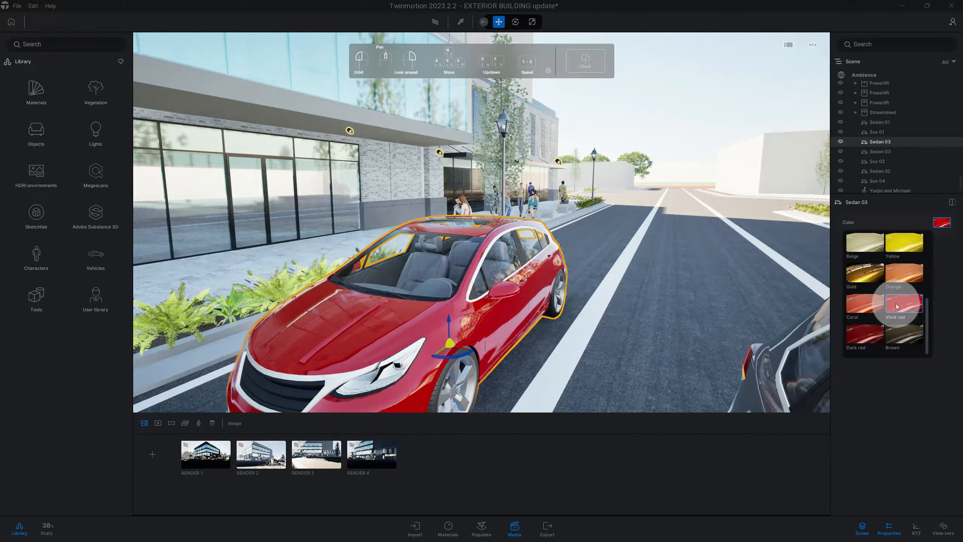
pyautogui.click(872, 330)
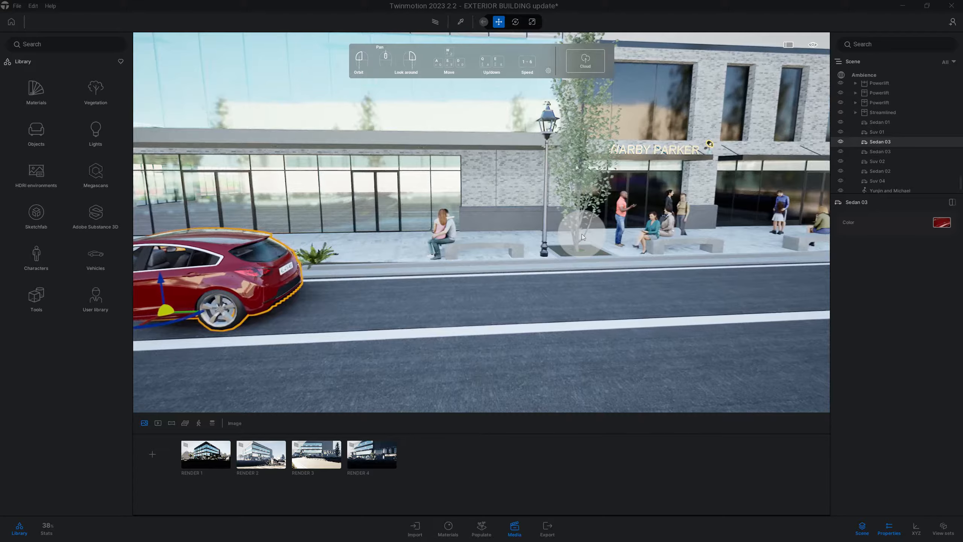
# Select the Lombardy Poplar beside the Warby Parker entrance, try a slight change of its Age and set it back to 0%
pyautogui.click(577, 226)
pyautogui.scroll(5, 643, 298)
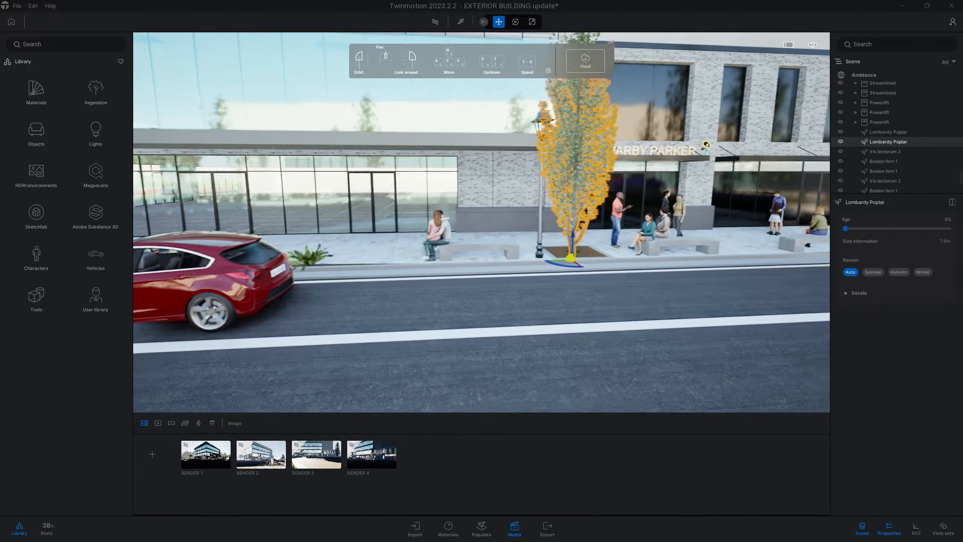
pyautogui.scroll(2, 656, 300)
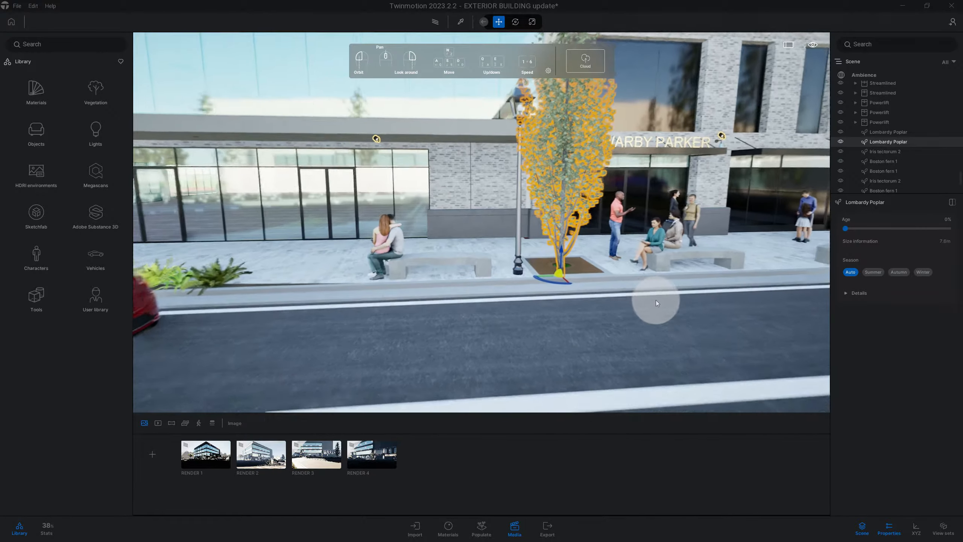
pyautogui.moveTo(656, 299)
pyautogui.mouseDown()
pyautogui.moveTo(640, 302)
pyautogui.moveTo(665, 307)
pyautogui.moveTo(647, 298)
pyautogui.mouseUp()
pyautogui.scroll(2, 633, 299)
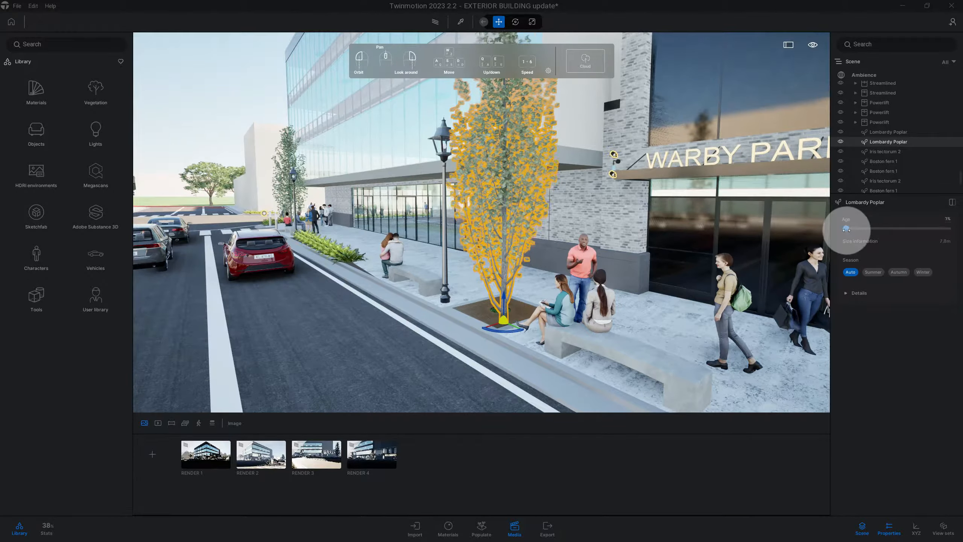
pyautogui.moveTo(858, 230)
pyautogui.mouseDown()
pyautogui.moveTo(934, 232)
pyautogui.moveTo(843, 235)
pyautogui.mouseUp()
pyautogui.moveTo(723, 251); pyautogui.dragTo(704, 268)
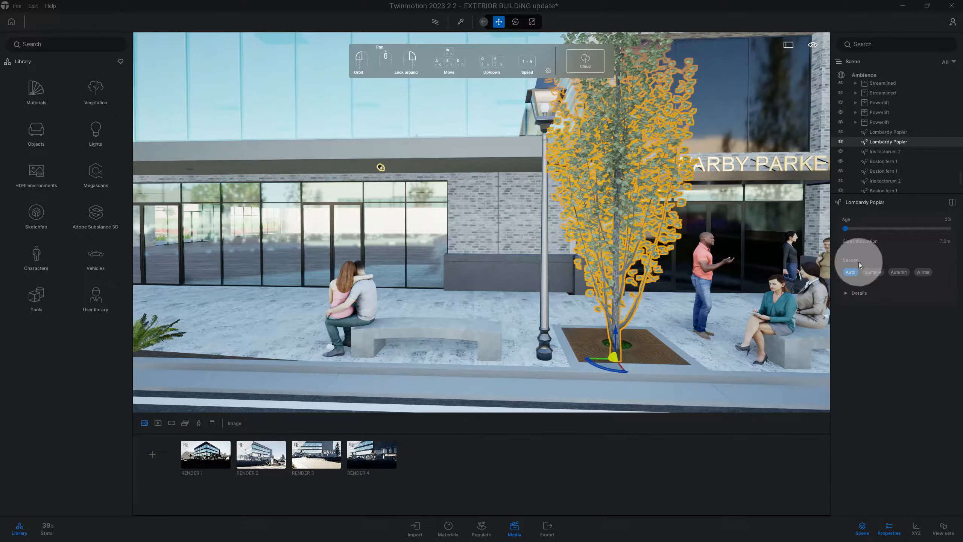
pyautogui.moveTo(754, 268); pyautogui.dragTo(796, 273)
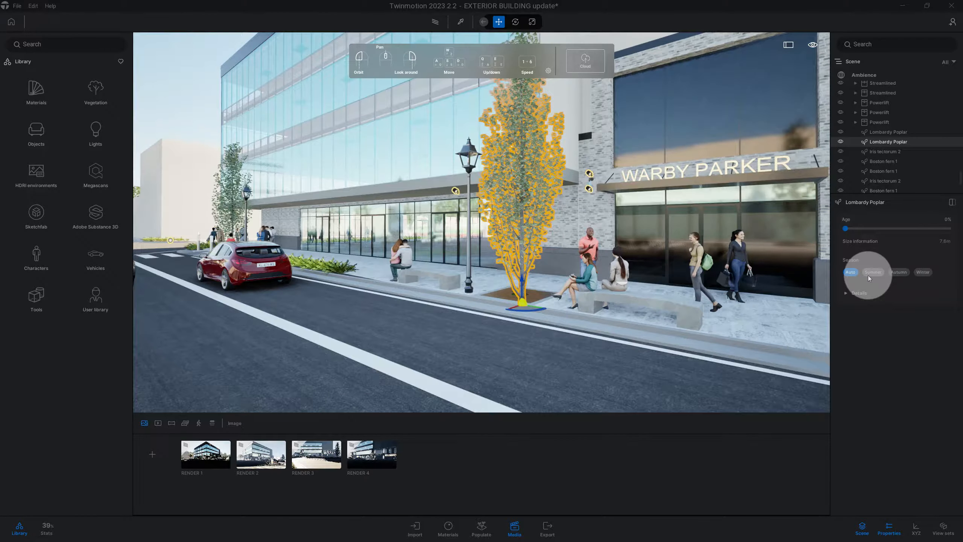
# Try the Autumn and Winter seasons on the selected Lombardy Poplar and set its season to Summer
pyautogui.click(898, 272)
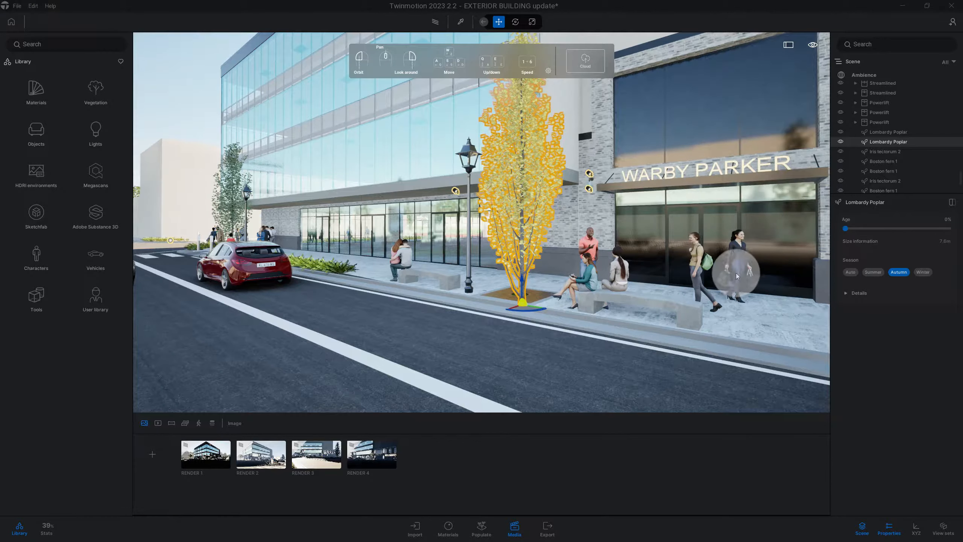
pyautogui.click(923, 272)
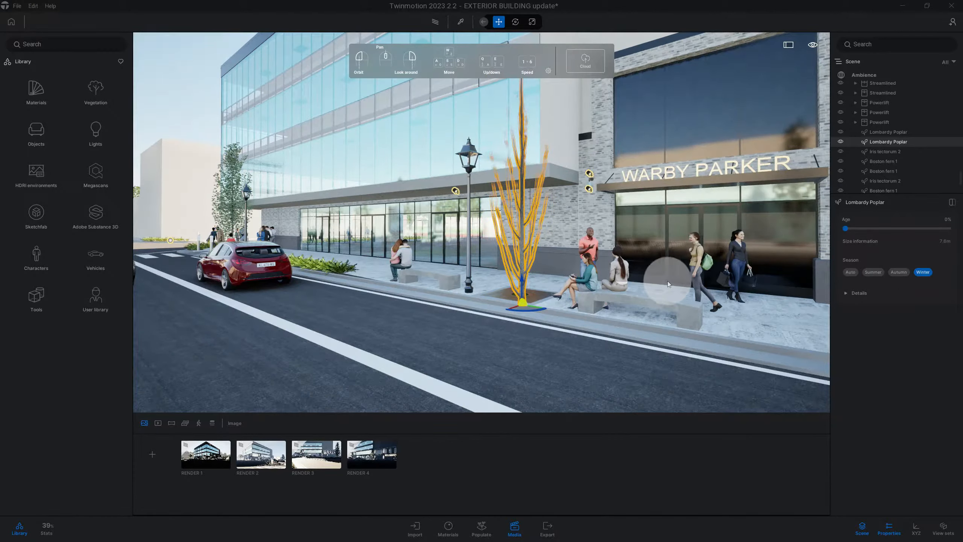
pyautogui.click(847, 293)
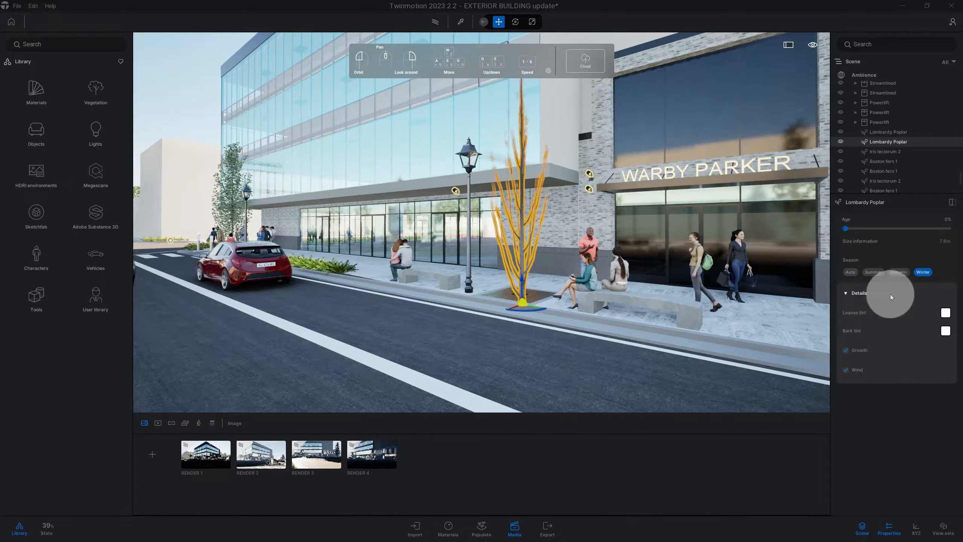
pyautogui.click(895, 272)
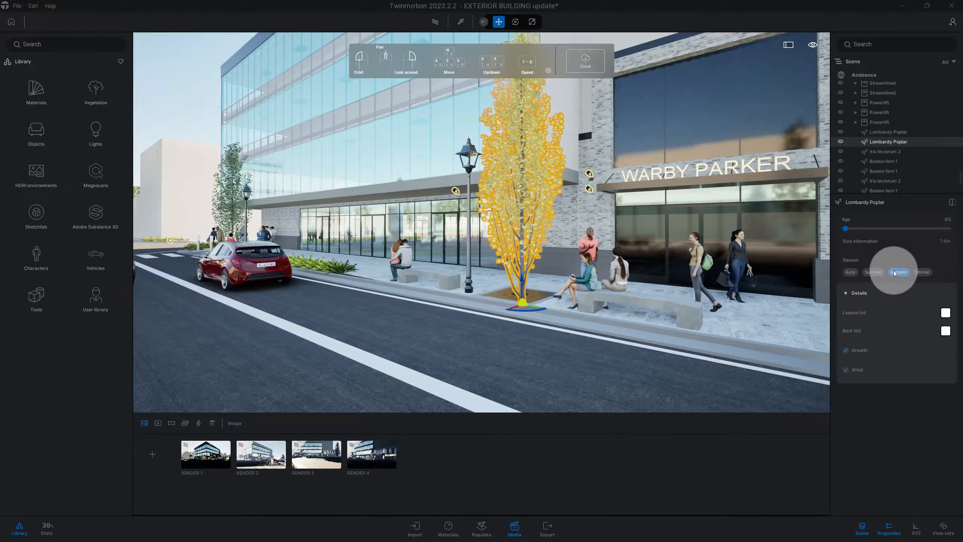
pyautogui.click(873, 272)
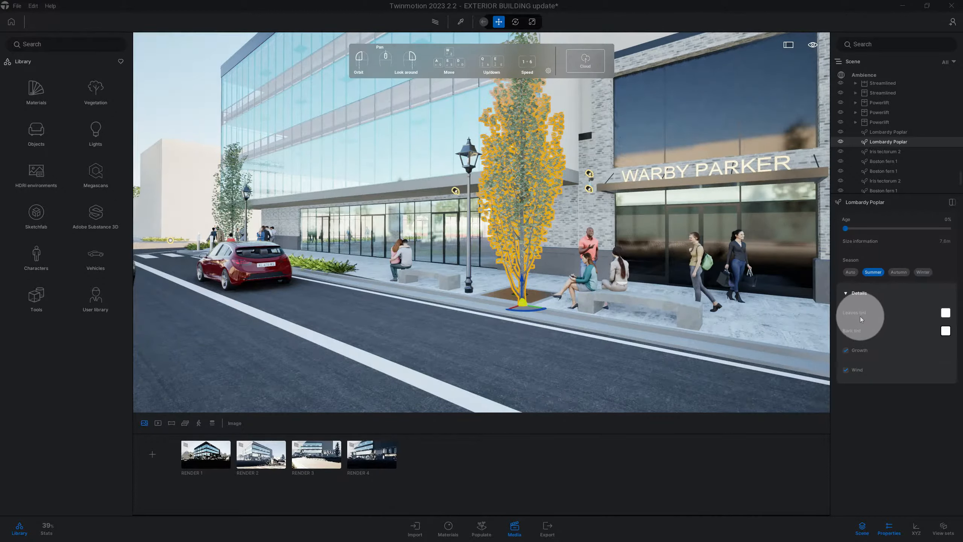
# Open the poplar's leaves tint color, and examine the tree and the planting strip along the sidewalk up close
pyautogui.click(946, 312)
pyautogui.moveTo(494, 179); pyautogui.dragTo(354, 216)
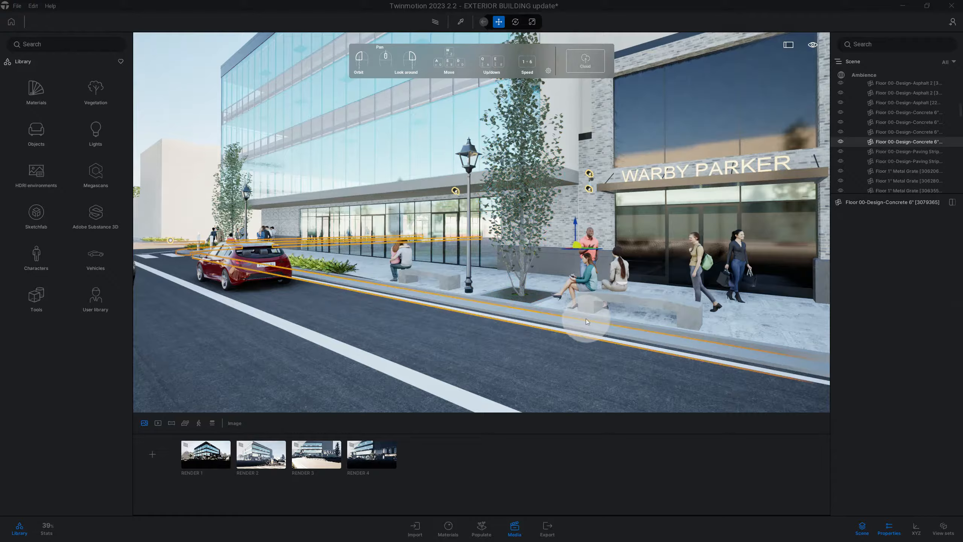
pyautogui.moveTo(586, 318); pyautogui.dragTo(599, 270)
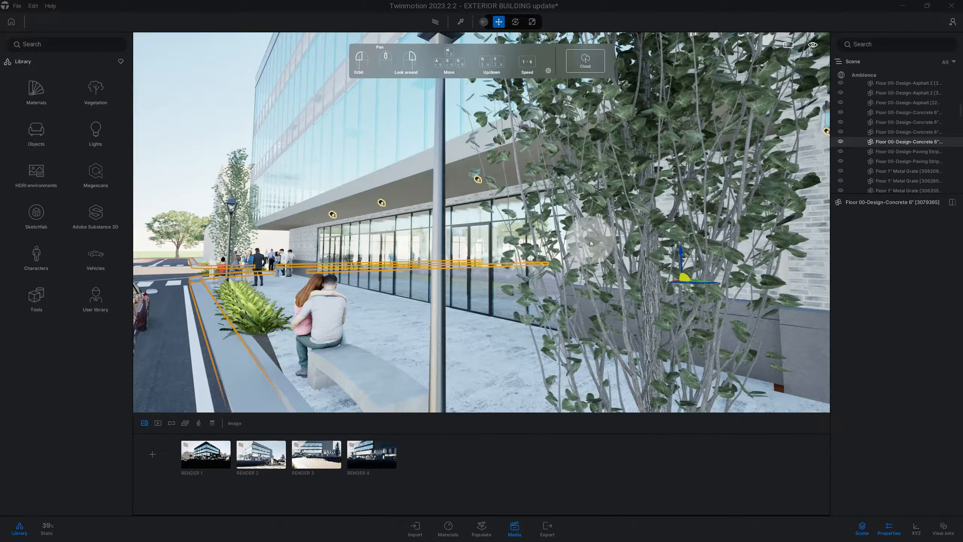
pyautogui.scroll(-5, 592, 194)
pyautogui.scroll(5, 436, 276)
pyautogui.moveTo(438, 283); pyautogui.dragTo(447, 314)
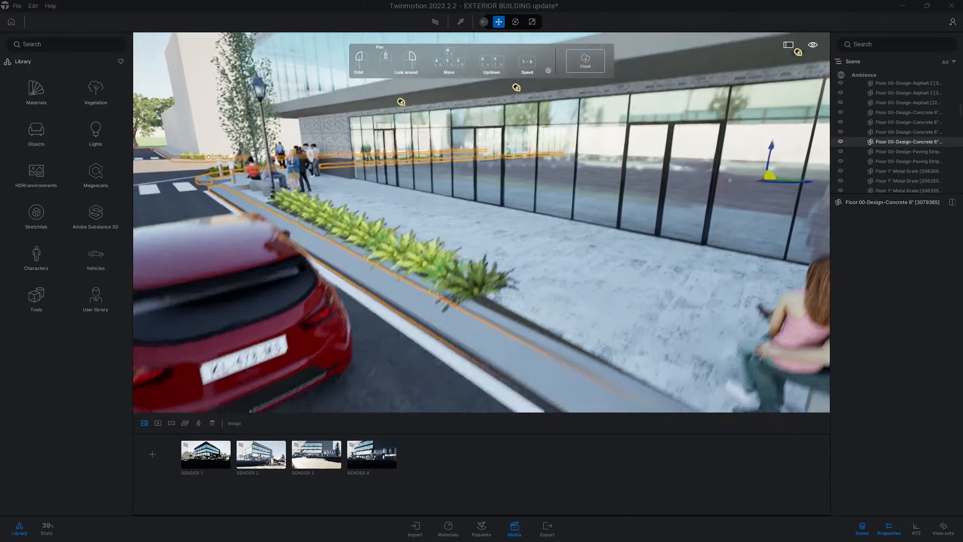
# Select the Boston fern at the near end of the planting strip and review its size and tint color
pyautogui.click(477, 285)
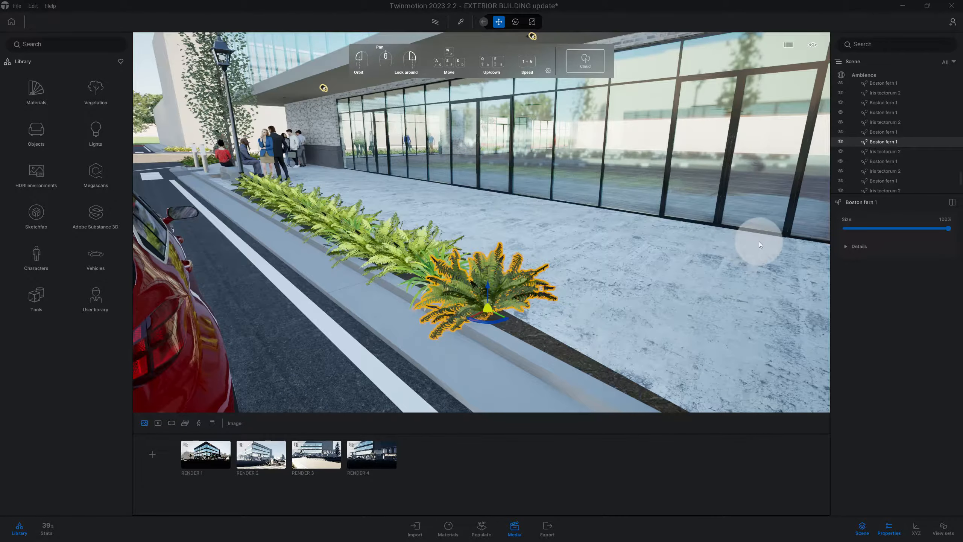
pyautogui.moveTo(948, 230)
pyautogui.mouseDown()
pyautogui.moveTo(851, 230)
pyautogui.moveTo(948, 230)
pyautogui.mouseUp()
pyautogui.click(857, 246)
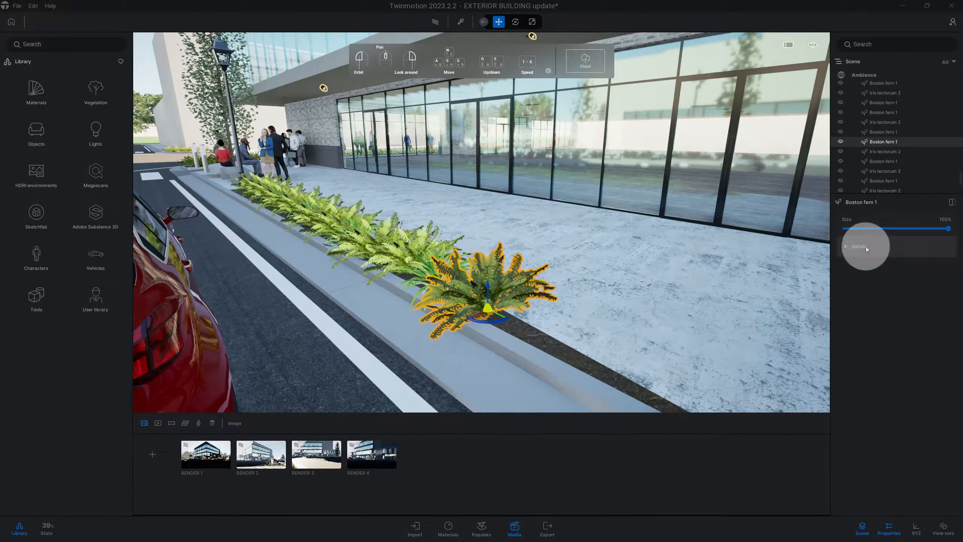
pyautogui.click(938, 266)
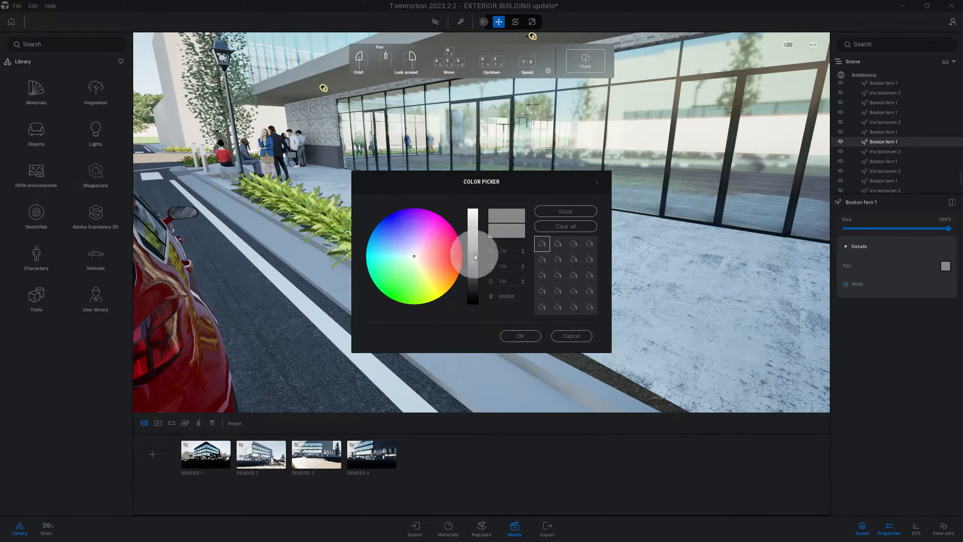
pyautogui.moveTo(495, 185); pyautogui.dragTo(696, 151)
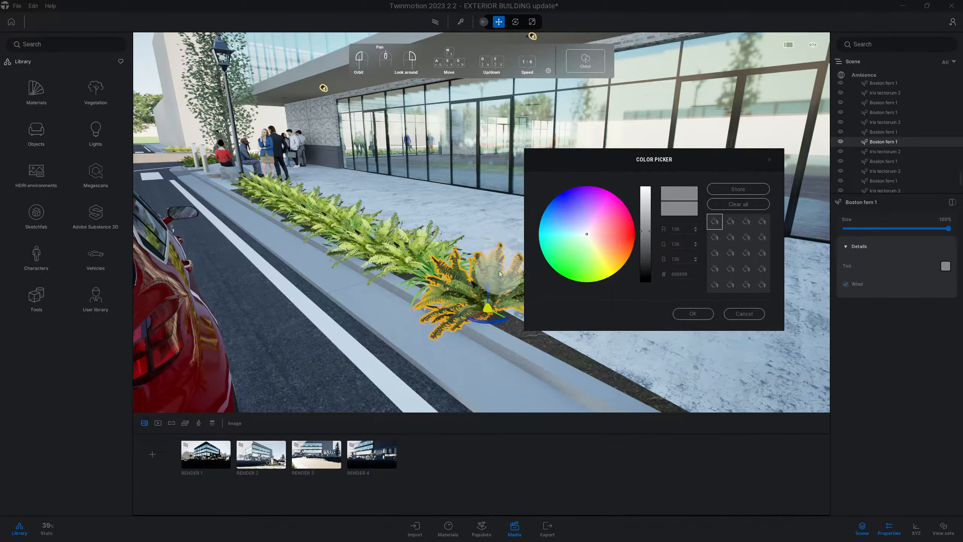
pyautogui.click(688, 312)
pyautogui.click(579, 291)
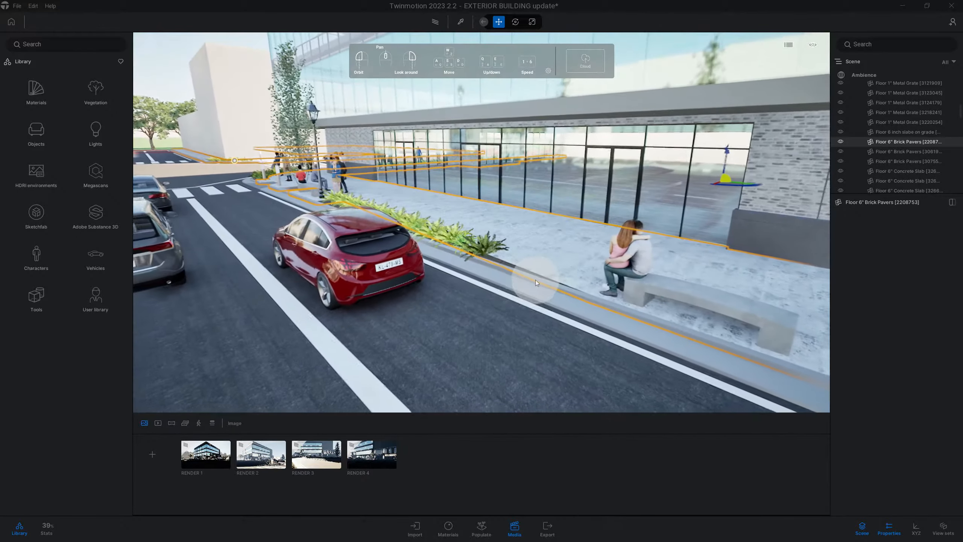
# Try scaling the Streamlined street lamp beside the planting strip and restore its original size
pyautogui.moveTo(516, 280); pyautogui.dragTo(562, 266)
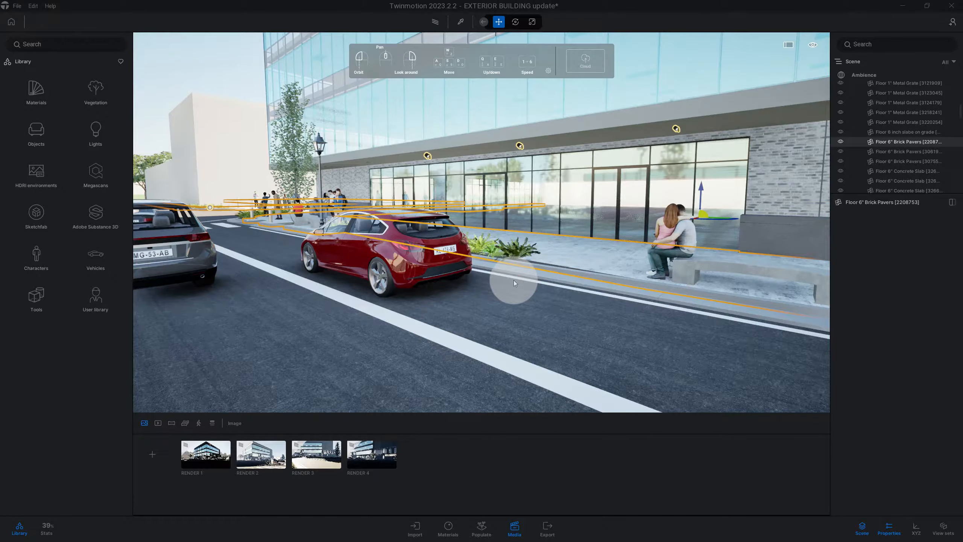
pyautogui.moveTo(513, 280); pyautogui.dragTo(518, 154)
pyautogui.click(518, 154)
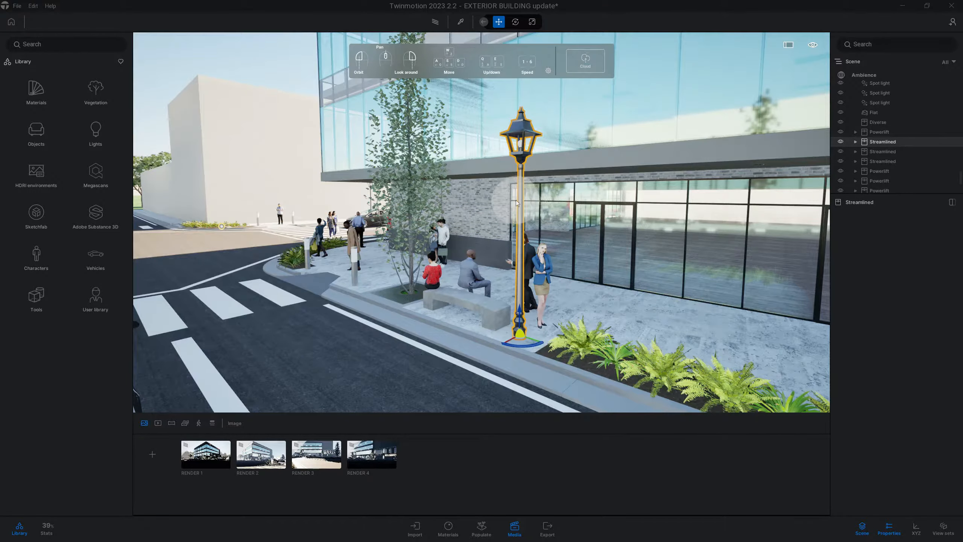
pyautogui.moveTo(531, 207)
pyautogui.mouseDown()
pyautogui.moveTo(542, 208)
pyautogui.moveTo(530, 205)
pyautogui.mouseUp()
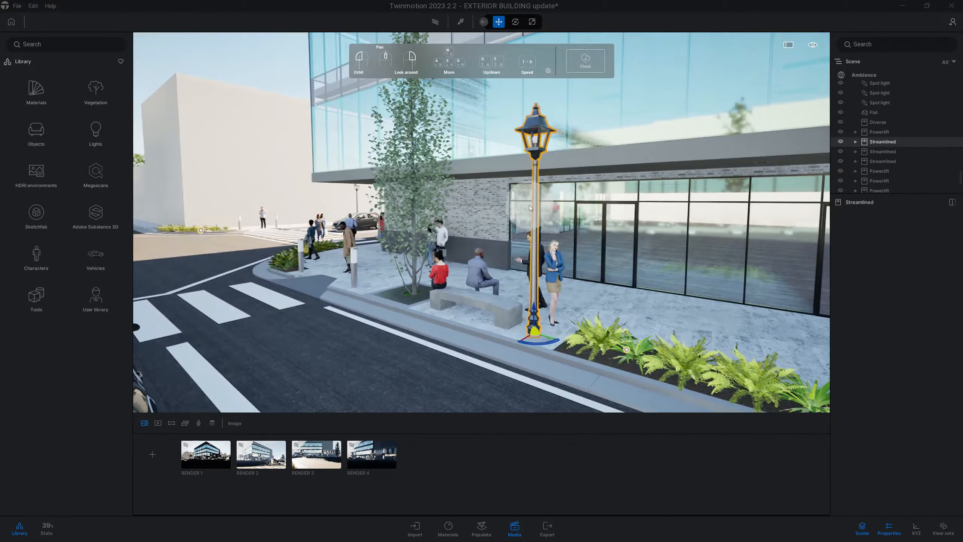
pyautogui.click(532, 22)
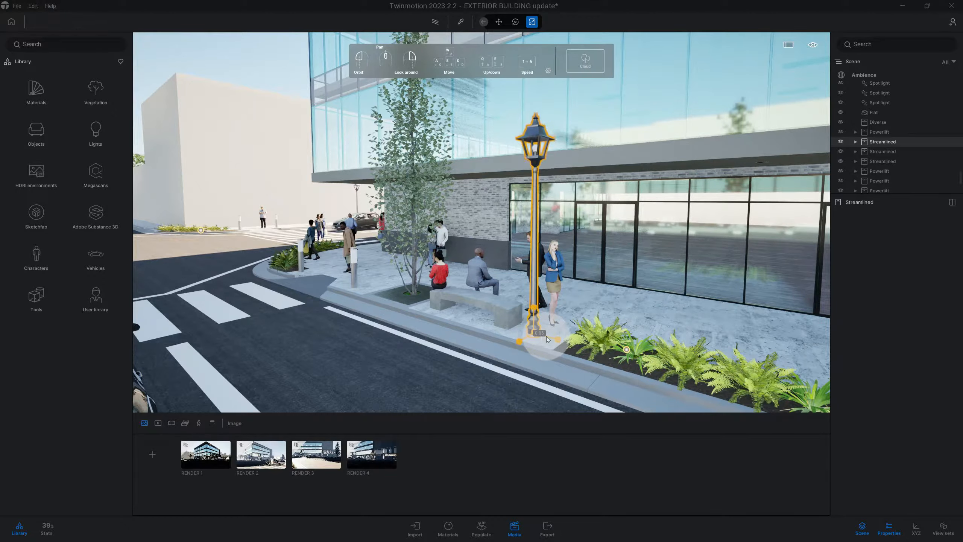
pyautogui.moveTo(503, 336); pyautogui.dragTo(609, 357)
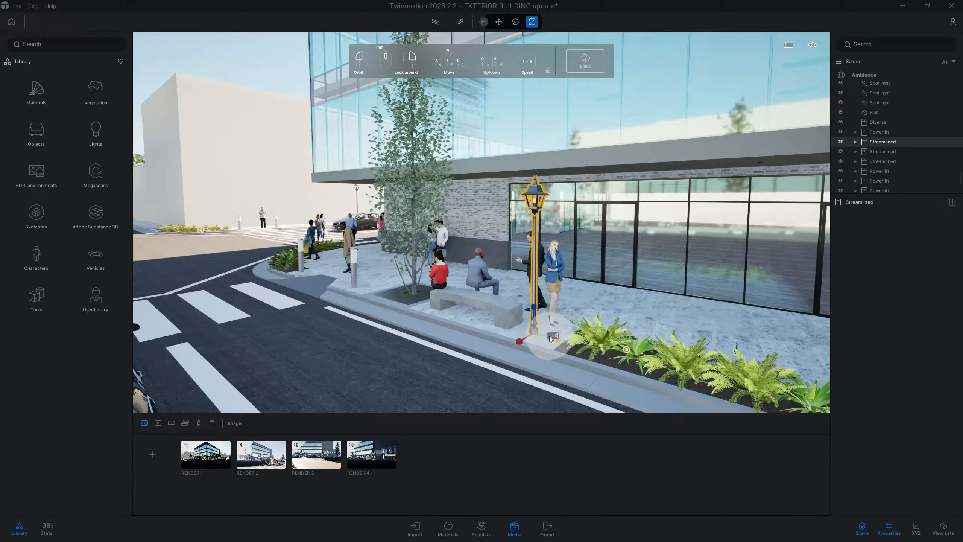
pyautogui.press('Return')
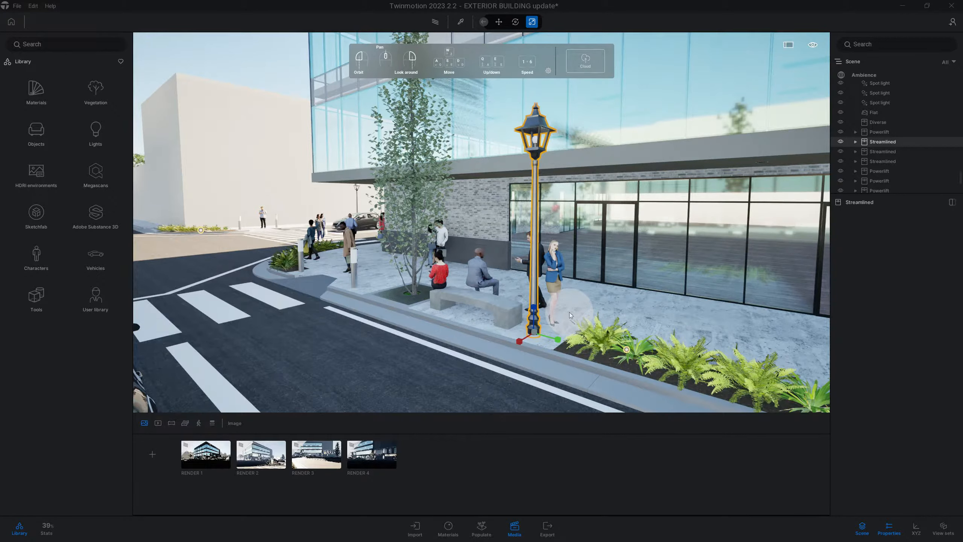
# Select the Boston fern beside the street lamp and examine the people and planting around the crosswalk corner
pyautogui.click(597, 325)
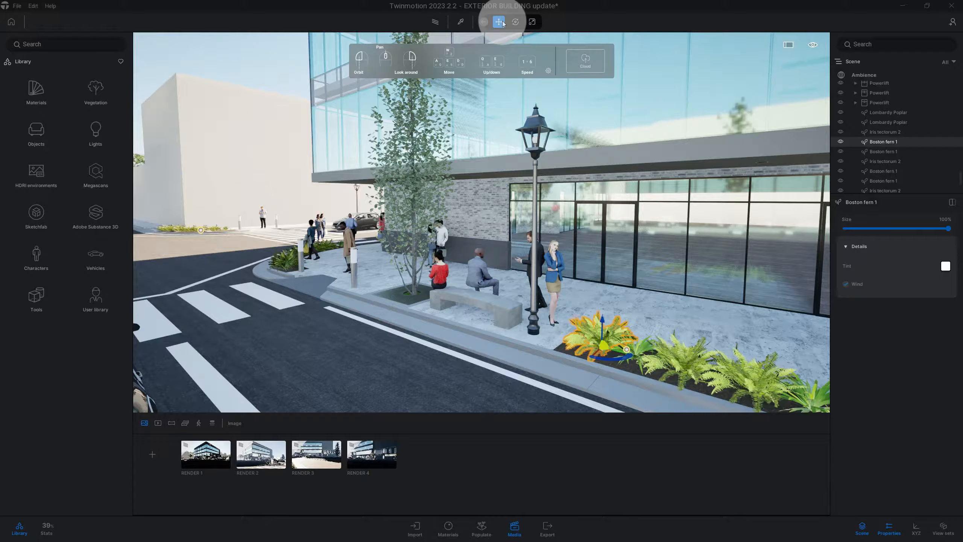
pyautogui.press('a')
pyautogui.moveTo(517, 277); pyautogui.dragTo(599, 277, button='right')
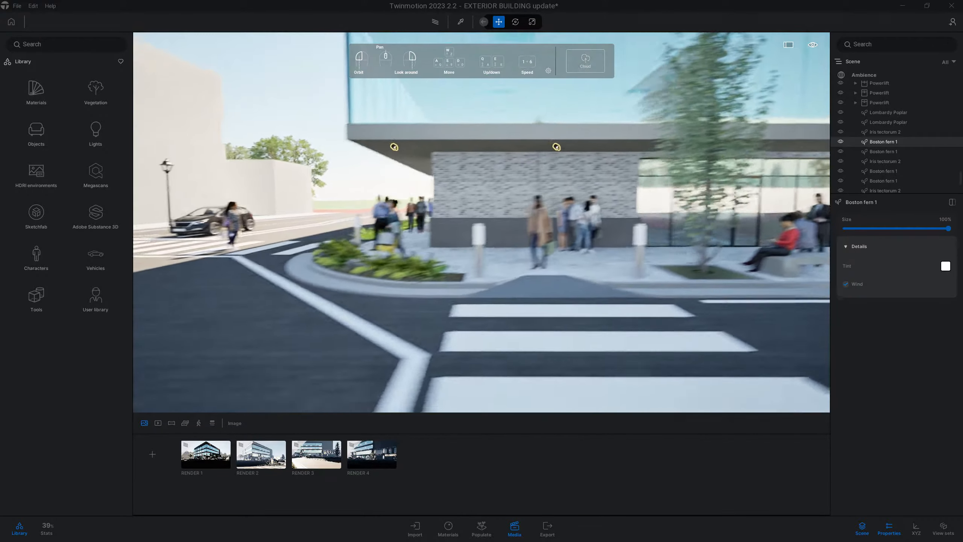
pyautogui.moveTo(417, 281); pyautogui.dragTo(445, 280, button='middle')
pyautogui.moveTo(445, 280); pyautogui.dragTo(435, 279)
pyautogui.scroll(-2, 435, 278)
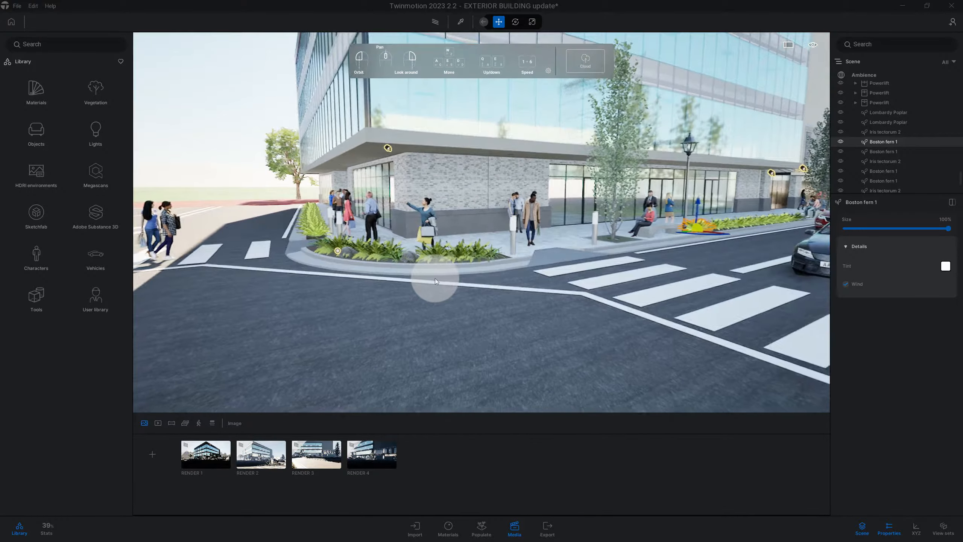
pyautogui.scroll(-5, 435, 279)
pyautogui.moveTo(430, 279); pyautogui.dragTo(373, 279, button='middle')
pyautogui.scroll(-6, 418, 282)
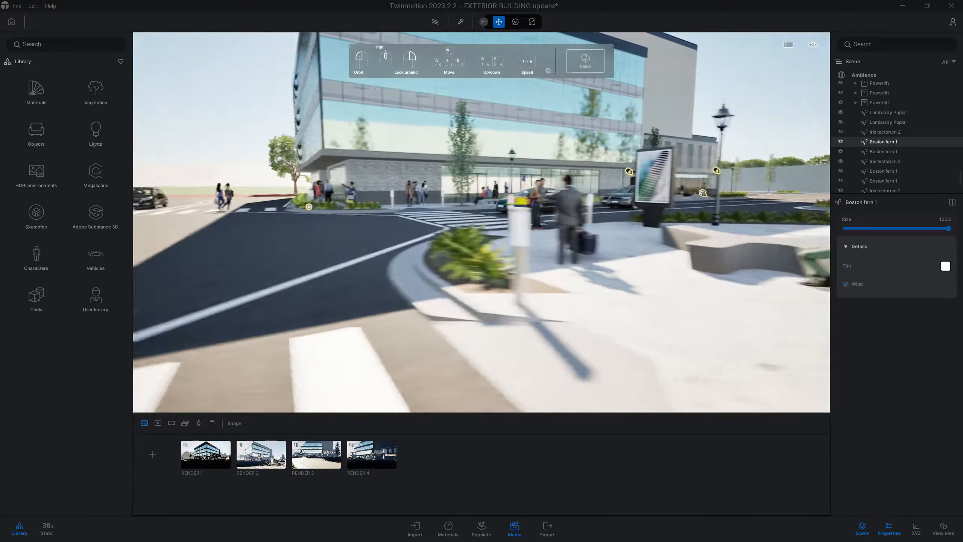
# Examine the people standing and seated around the concrete benches on the plaza
pyautogui.scroll(10, 422, 283)
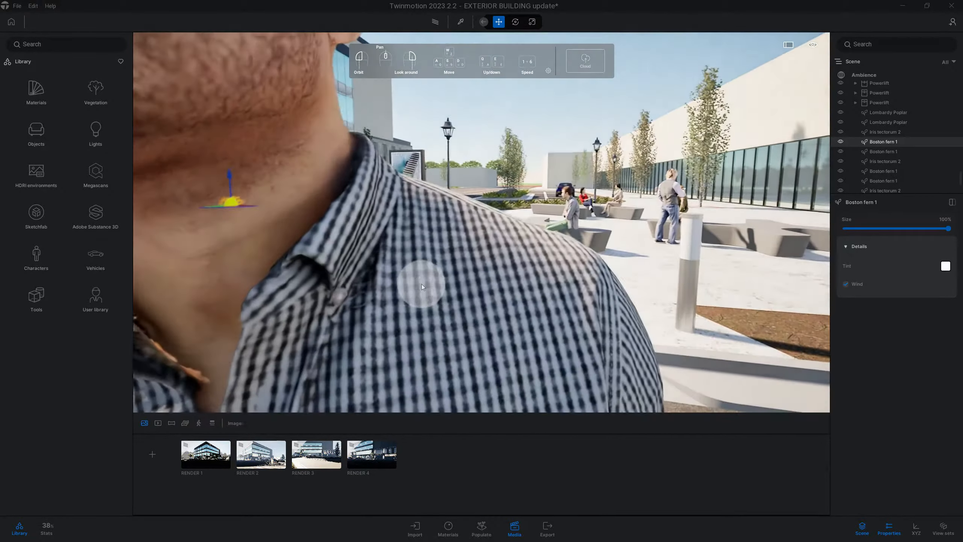
pyautogui.scroll(-8, 421, 284)
pyautogui.scroll(4, 426, 286)
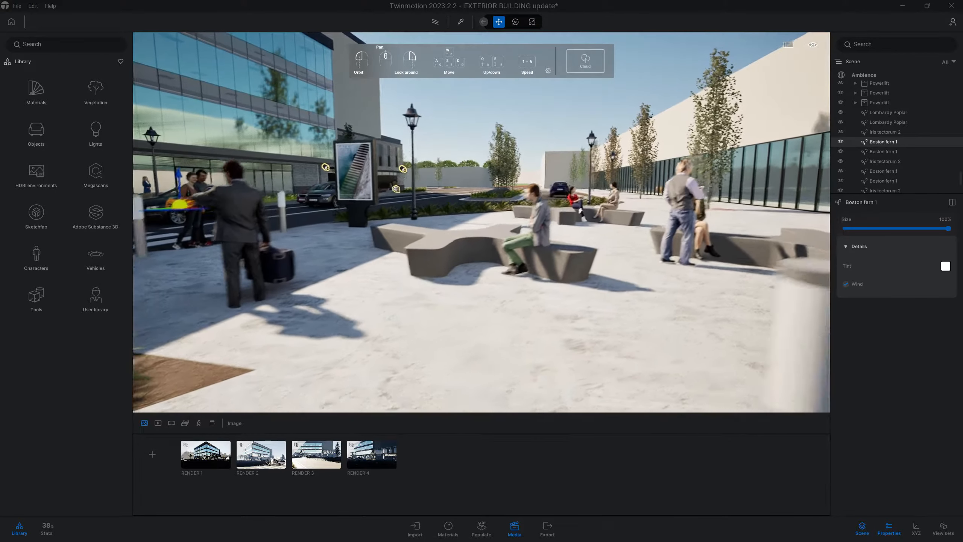
pyautogui.scroll(6, 429, 287)
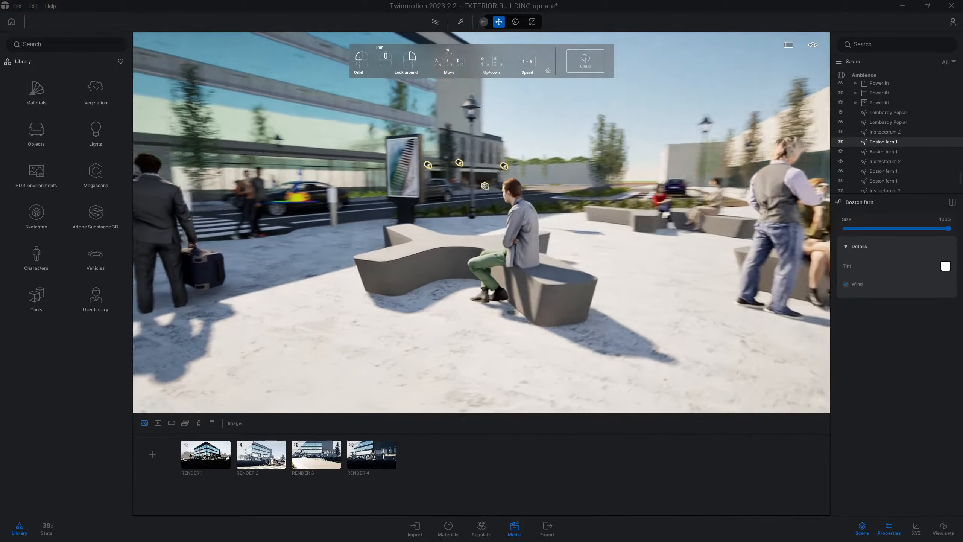
pyautogui.scroll(-6, 439, 293)
pyautogui.scroll(5, 440, 293)
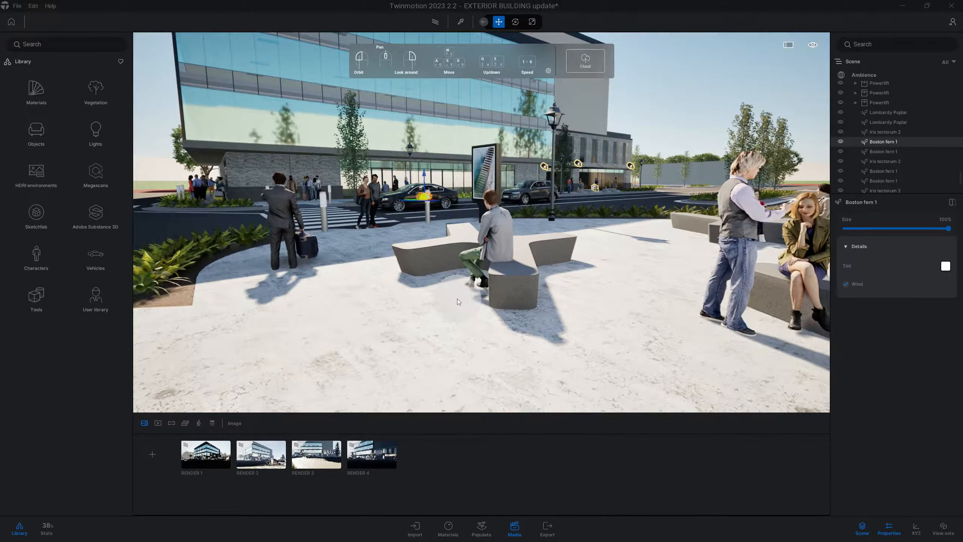
pyautogui.scroll(-2, 457, 299)
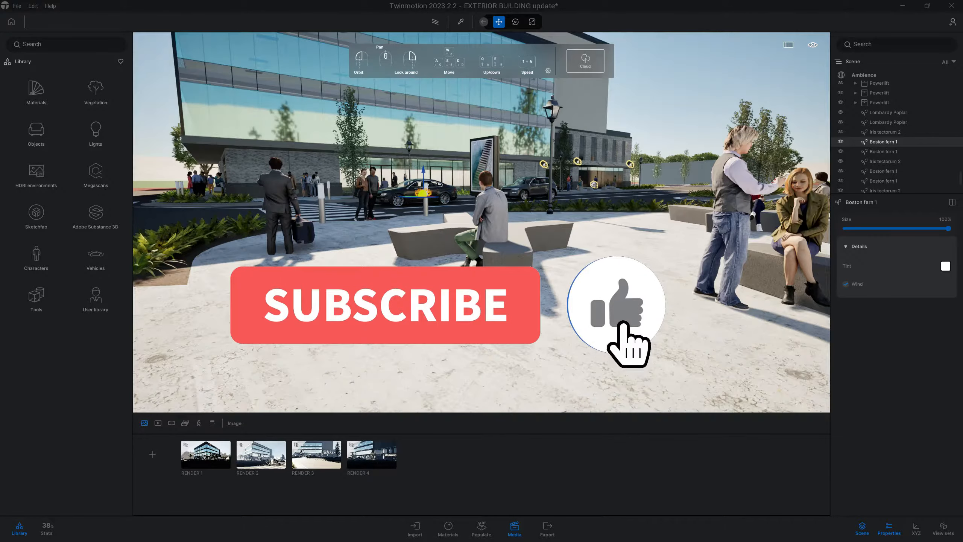
pyautogui.moveTo(458, 299); pyautogui.dragTo(265, 391, button='middle')
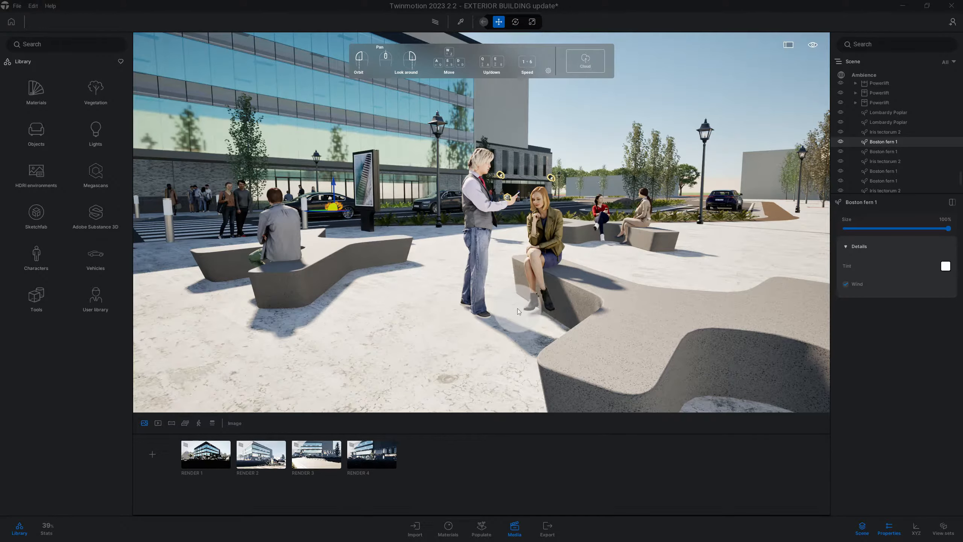
pyautogui.moveTo(517, 307)
pyautogui.mouseDown(button='middle')
pyautogui.moveTo(465, 268)
pyautogui.moveTo(511, 297)
pyautogui.mouseUp(button='middle')
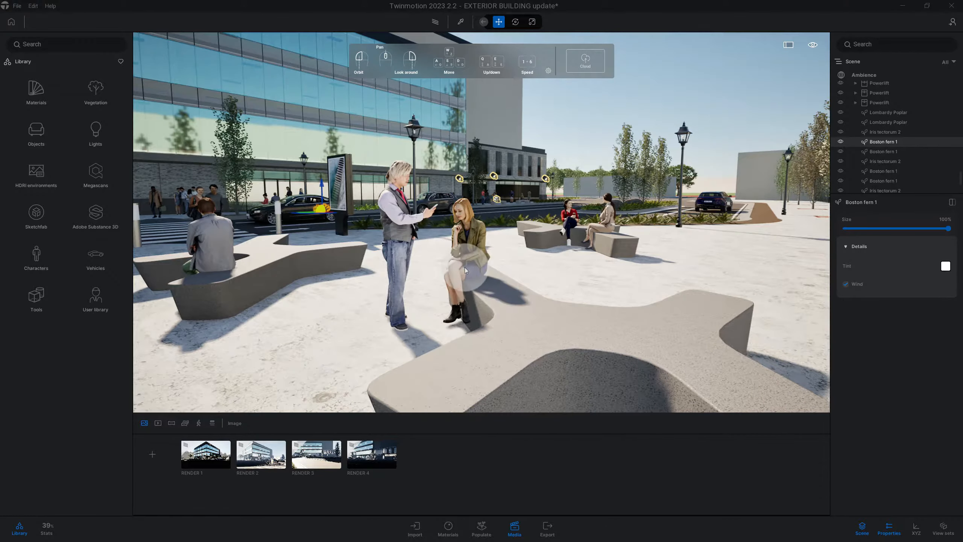
# Select the seated woman on the concrete bench and toggle her visibility off and back on
pyautogui.click(465, 268)
pyautogui.moveTo(512, 297); pyautogui.dragTo(521, 308)
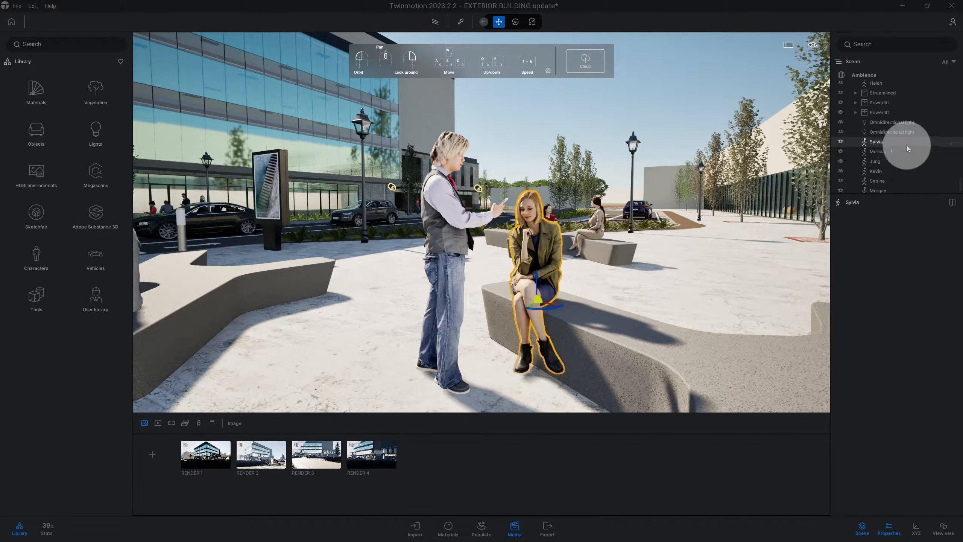
pyautogui.click(841, 142)
pyautogui.click(840, 142)
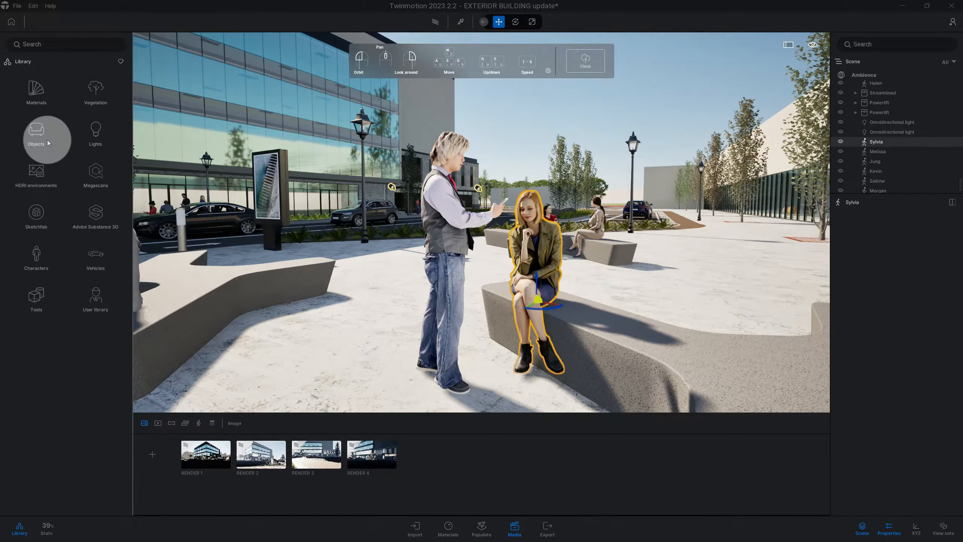
# Open the posed humans collection among the library's characters
pyautogui.click(39, 98)
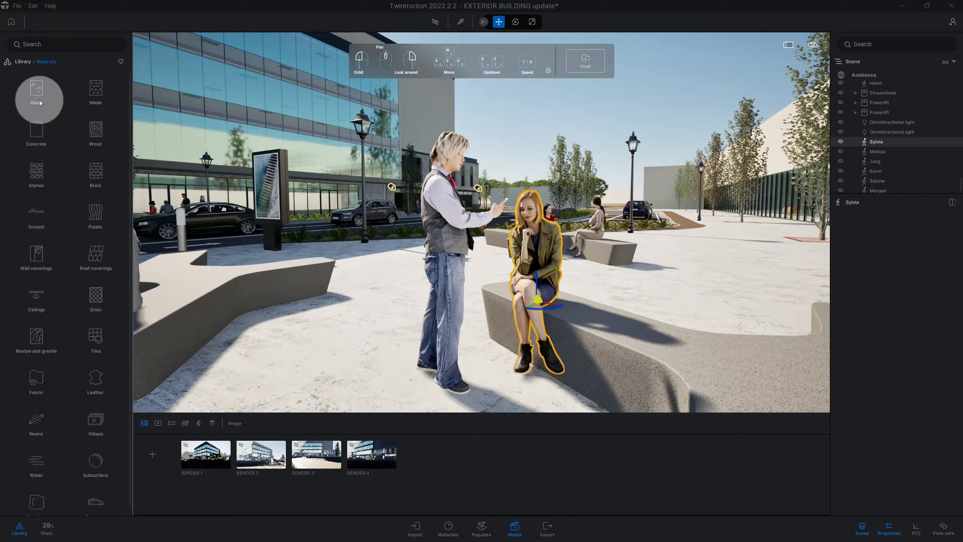
pyautogui.click(23, 62)
pyautogui.click(41, 243)
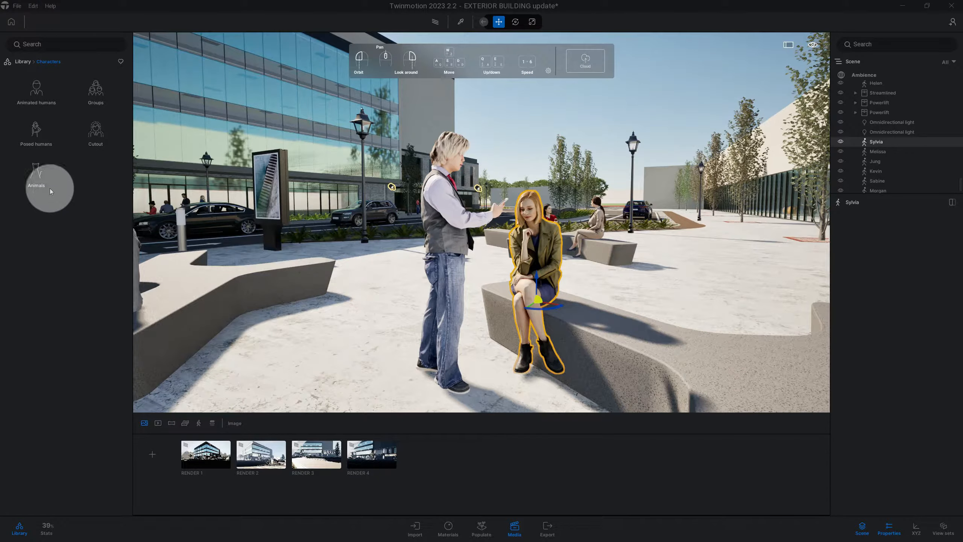
pyautogui.click(42, 135)
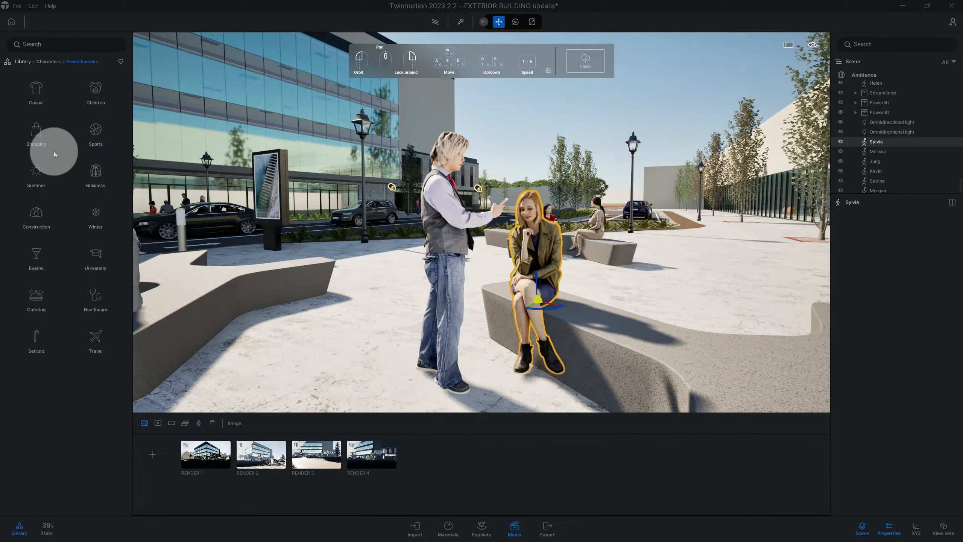
# Examine the people and the free seating on the plaza's concrete benches from several viewpoints
pyautogui.moveTo(267, 259); pyautogui.dragTo(303, 283, button='middle')
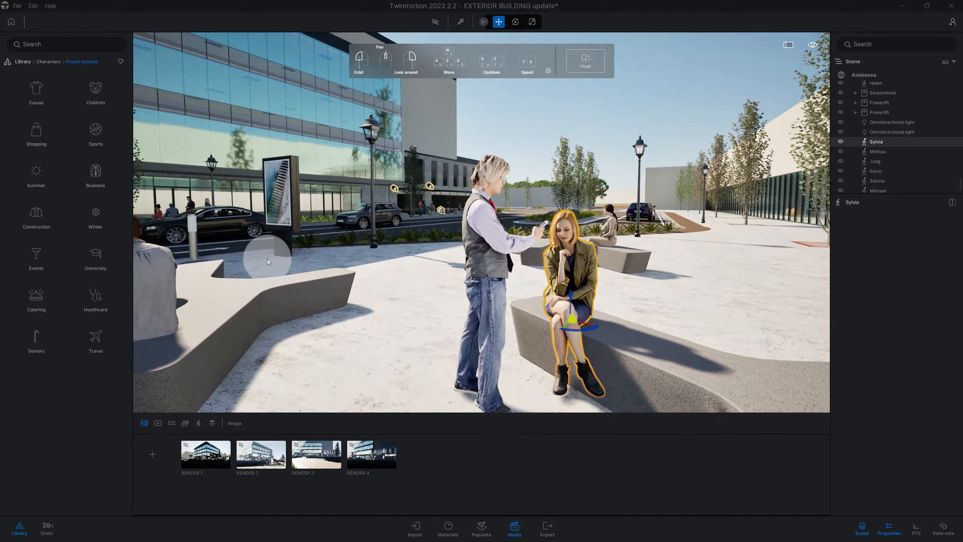
pyautogui.scroll(-5, 267, 259)
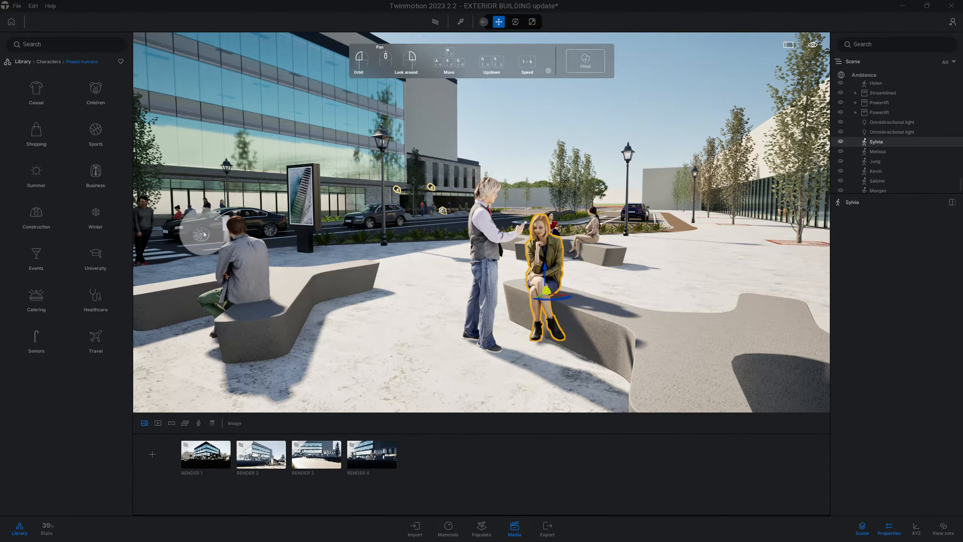
pyautogui.moveTo(203, 234); pyautogui.dragTo(339, 238, button='middle')
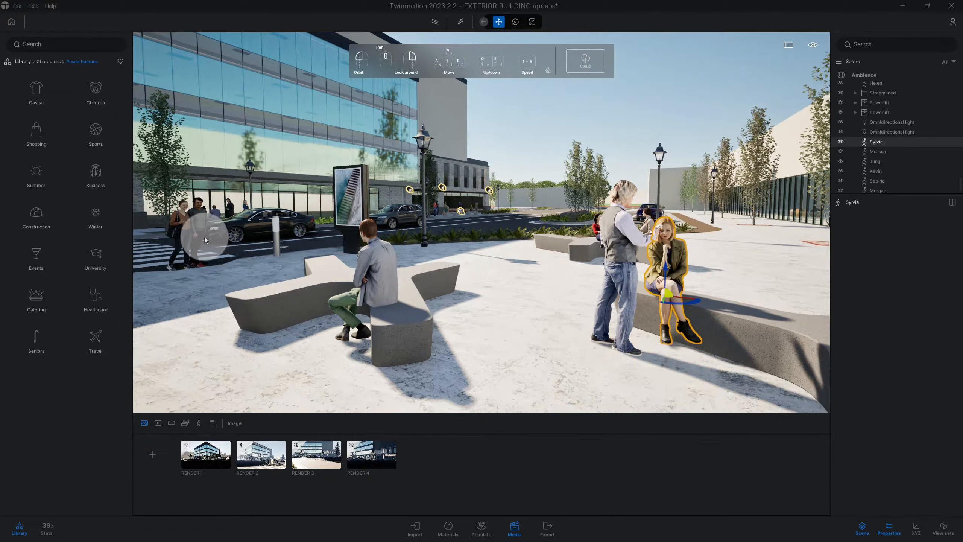
pyautogui.moveTo(276, 254); pyautogui.dragTo(328, 307, button='middle')
pyautogui.moveTo(353, 295); pyautogui.dragTo(372, 290)
pyautogui.moveTo(346, 289); pyautogui.dragTo(319, 249, button='middle')
pyautogui.scroll(-3, 379, 282)
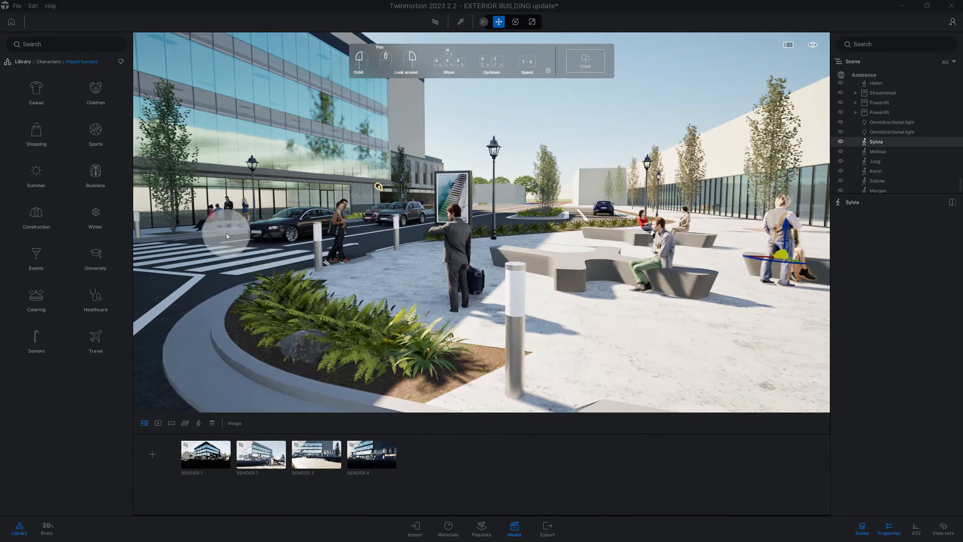
pyautogui.moveTo(350, 277); pyautogui.dragTo(273, 254, button='middle')
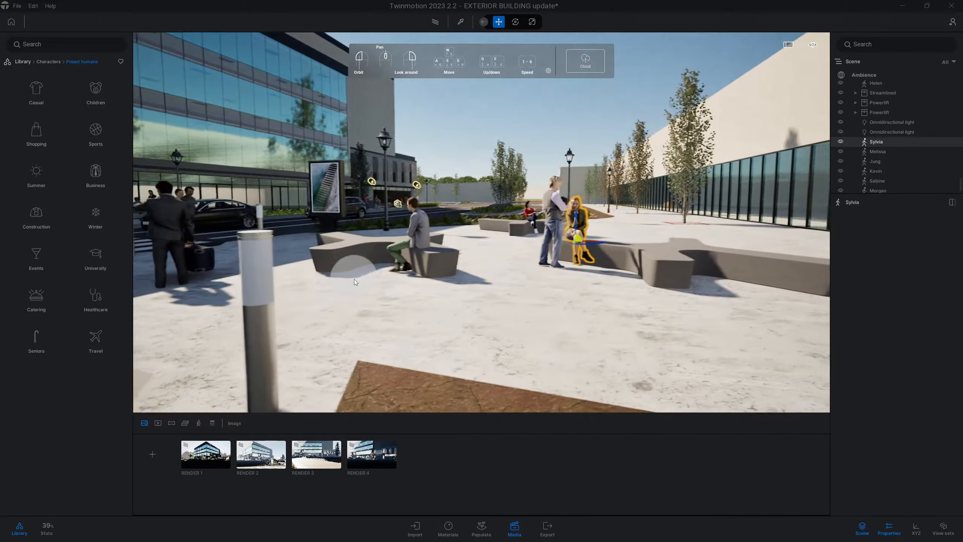
pyautogui.scroll(5, 416, 288)
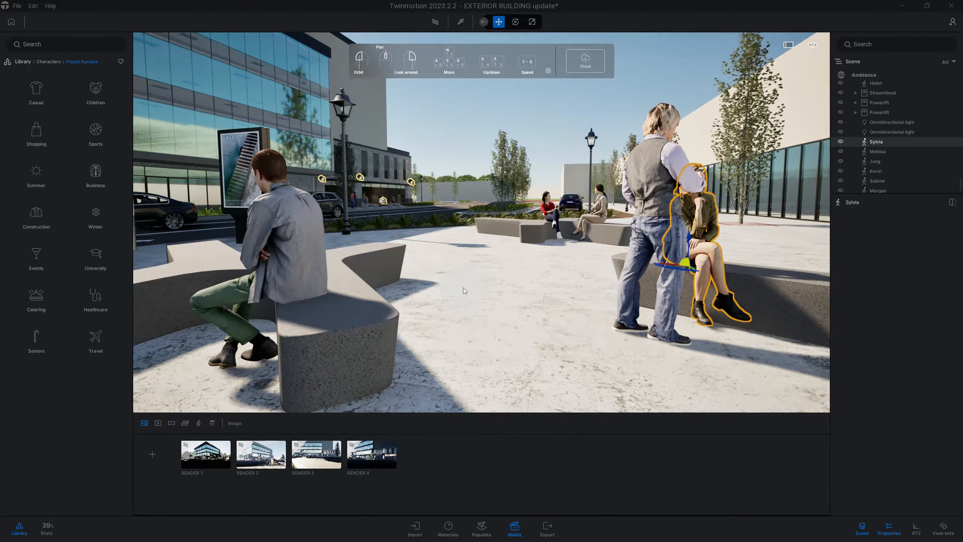
pyautogui.moveTo(464, 288); pyautogui.dragTo(461, 288, button='middle')
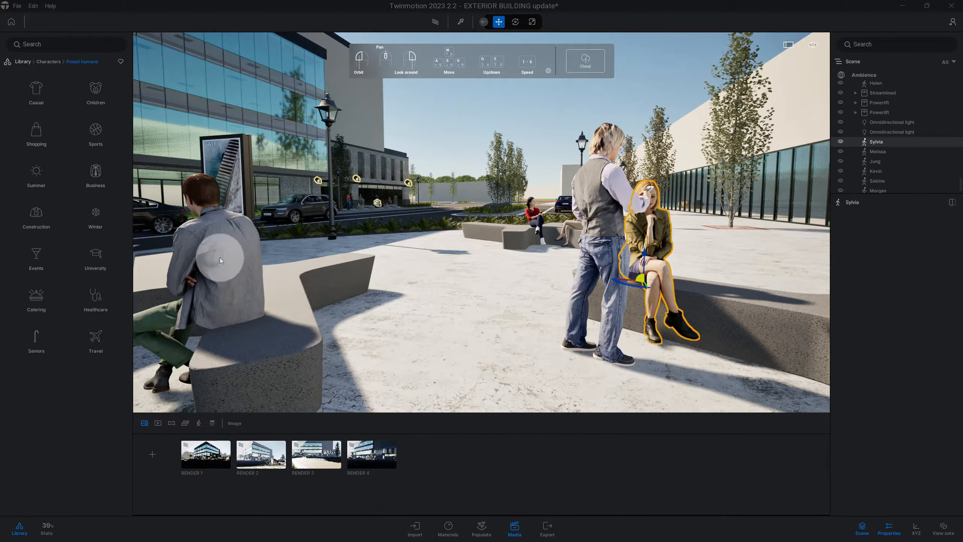
pyautogui.moveTo(220, 258); pyautogui.dragTo(290, 299)
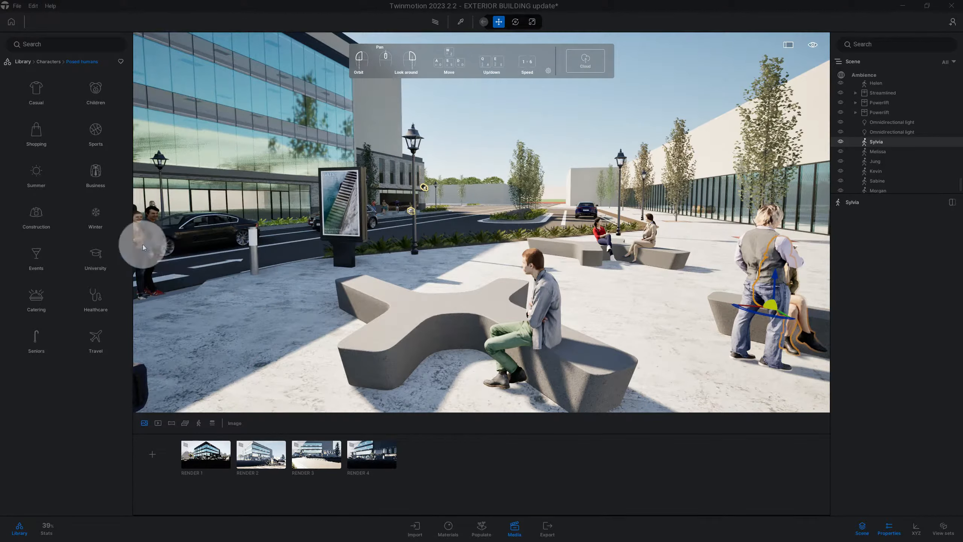
# Browse the Shopping category of posed humans and return to the posed humans collection
pyautogui.click(36, 143)
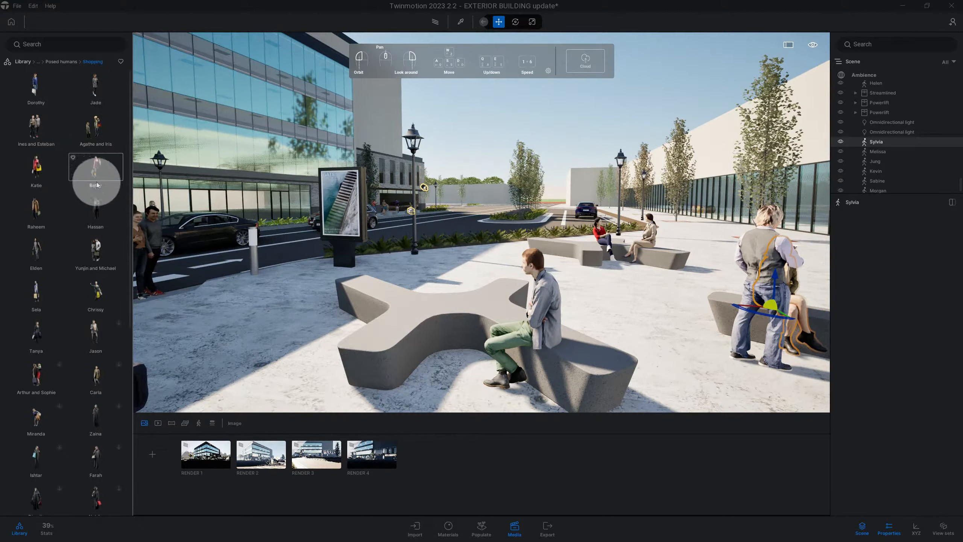
pyautogui.scroll(-5, 95, 258)
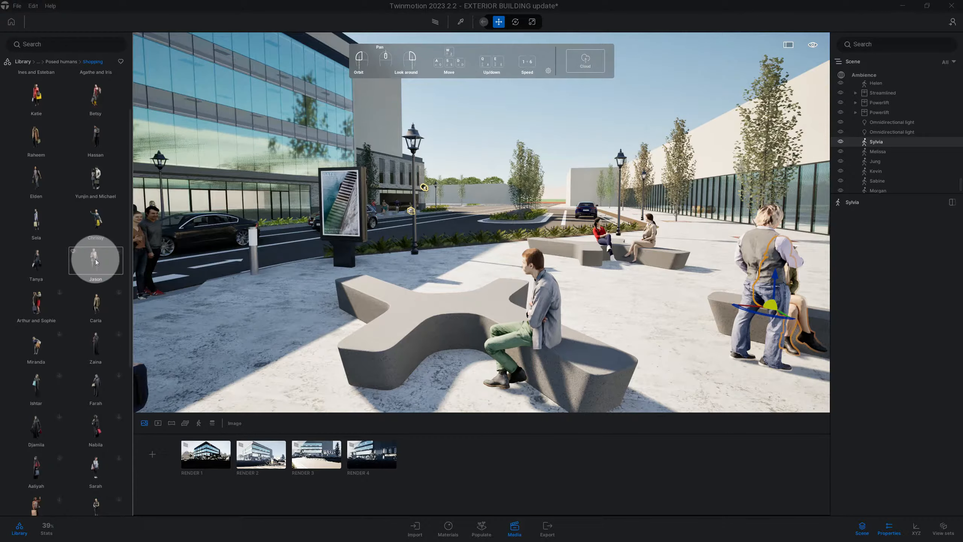
pyautogui.scroll(-5, 94, 258)
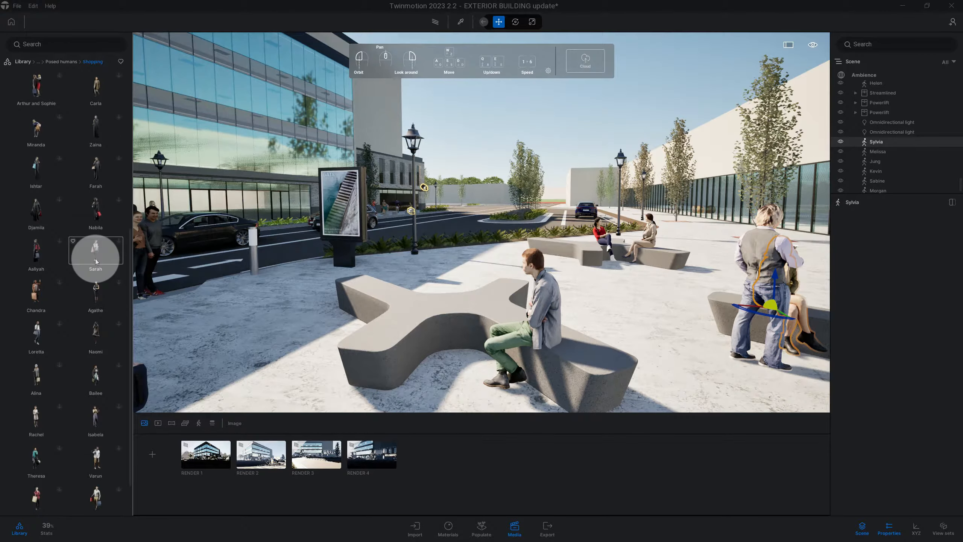
pyautogui.click(62, 61)
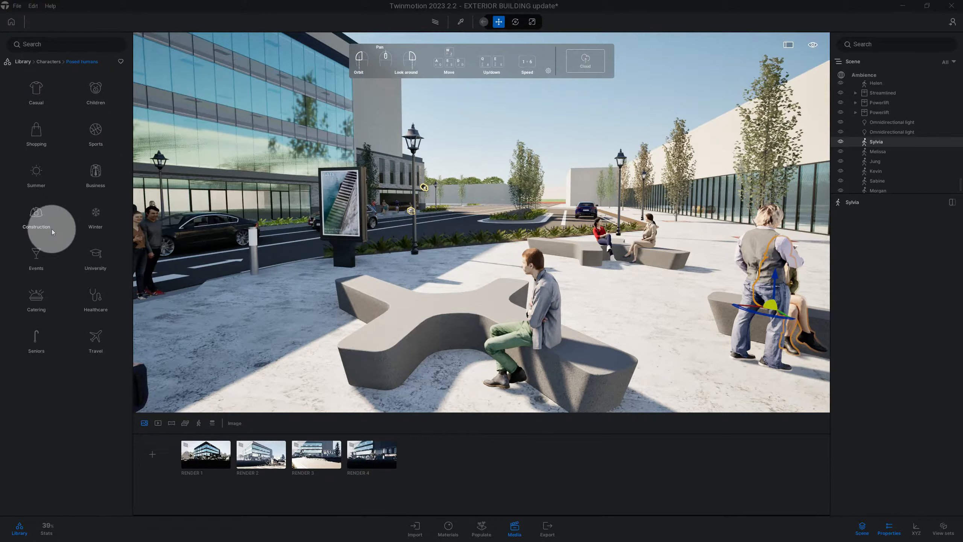
# Place the seated man with a dog from the Business posed humans on the bench near the advertising panel
pyautogui.click(94, 178)
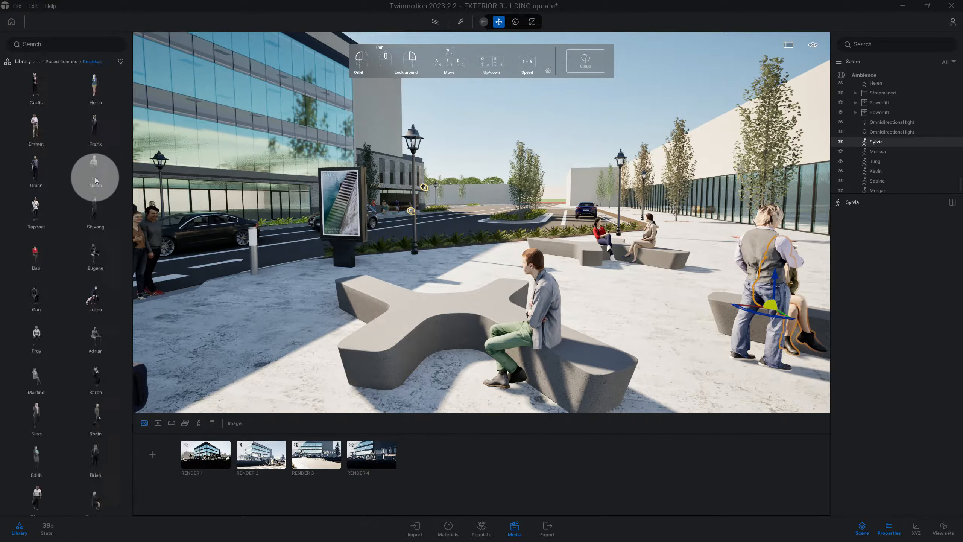
pyautogui.scroll(-2, 91, 190)
pyautogui.moveTo(91, 196); pyautogui.dragTo(346, 286)
pyautogui.scroll(5, 339, 292)
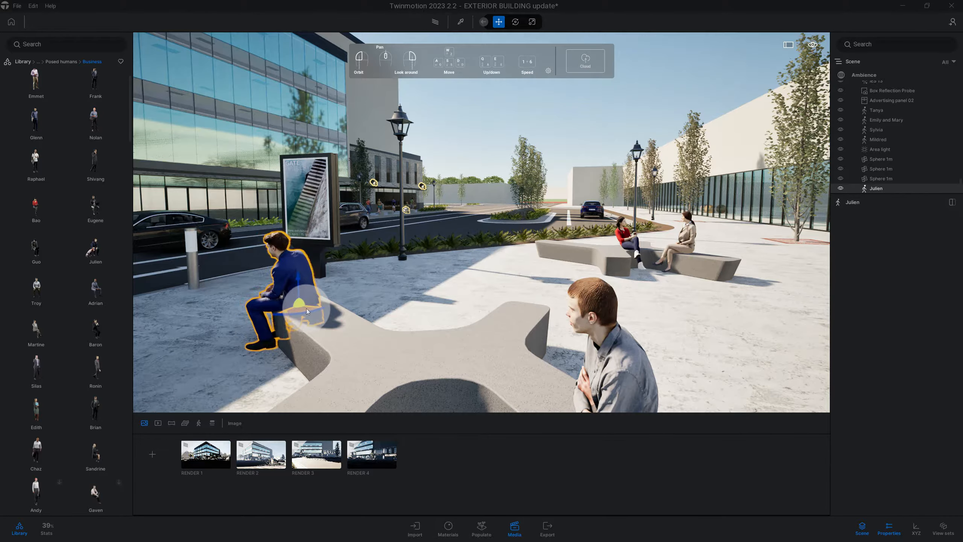
# Move the seated man with the dog to the inner corner between two arms of the concrete bench
pyautogui.moveTo(315, 312); pyautogui.dragTo(437, 342)
pyautogui.moveTo(363, 342); pyautogui.dragTo(531, 344)
pyautogui.moveTo(355, 343); pyautogui.dragTo(482, 341)
pyautogui.moveTo(346, 286); pyautogui.dragTo(405, 323)
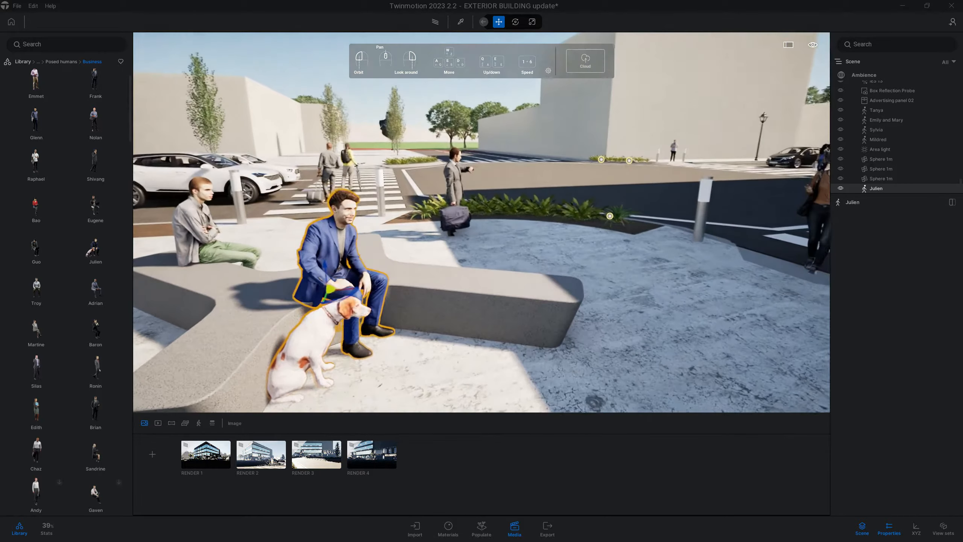
pyautogui.moveTo(345, 290); pyautogui.dragTo(357, 293)
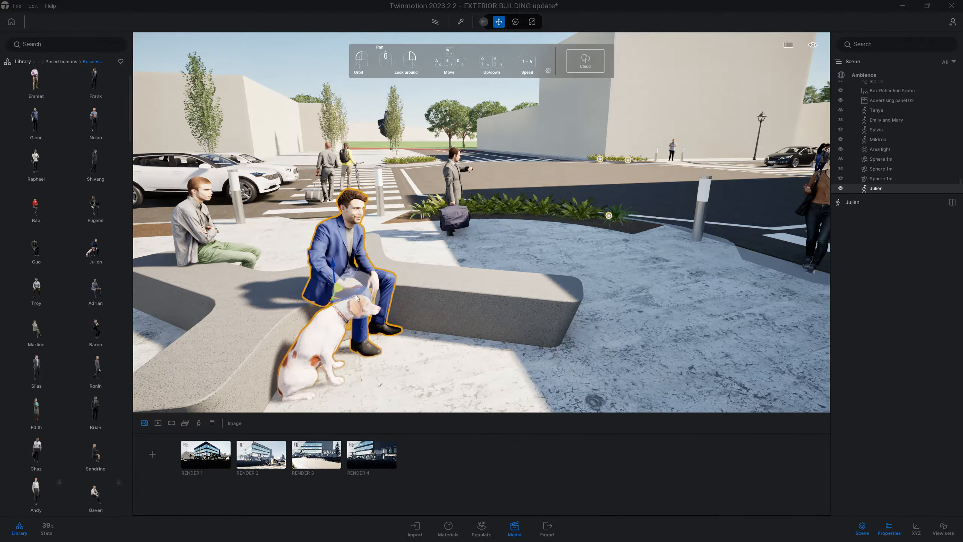
# Fine-tune the seated man's position so he rests on the bench edge and his dog sits clear of the concrete
pyautogui.moveTo(421, 282); pyautogui.dragTo(444, 303)
pyautogui.scroll(-5, 395, 352)
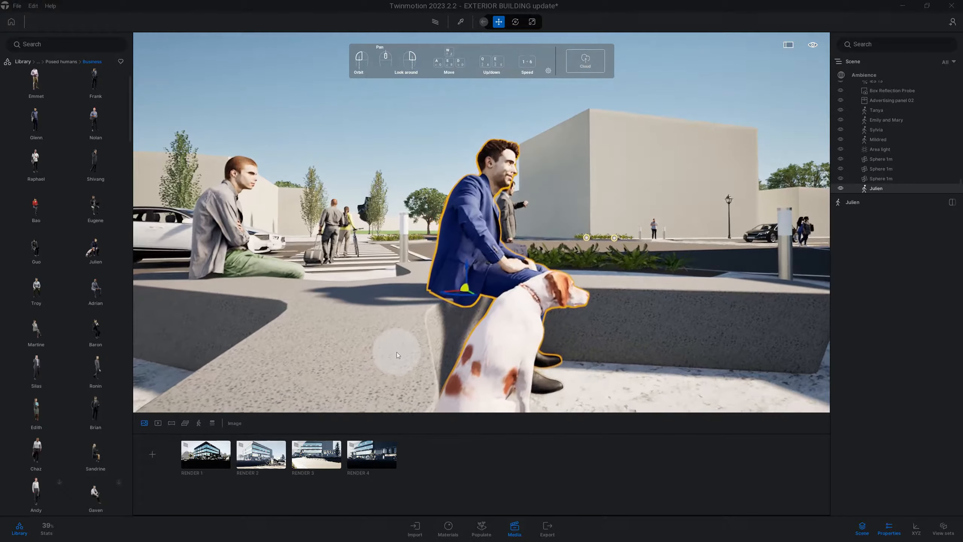
pyautogui.scroll(-5, 389, 344)
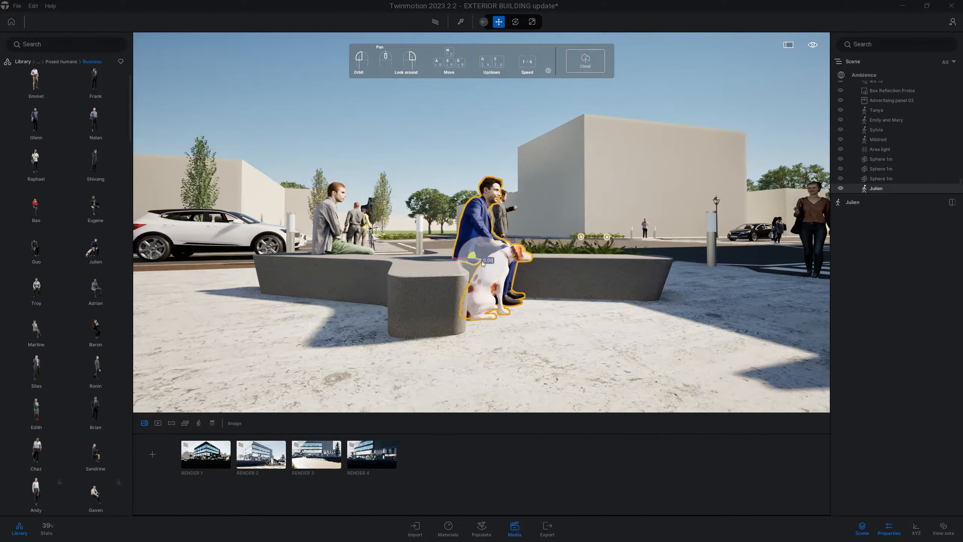
pyautogui.moveTo(483, 263); pyautogui.dragTo(451, 264)
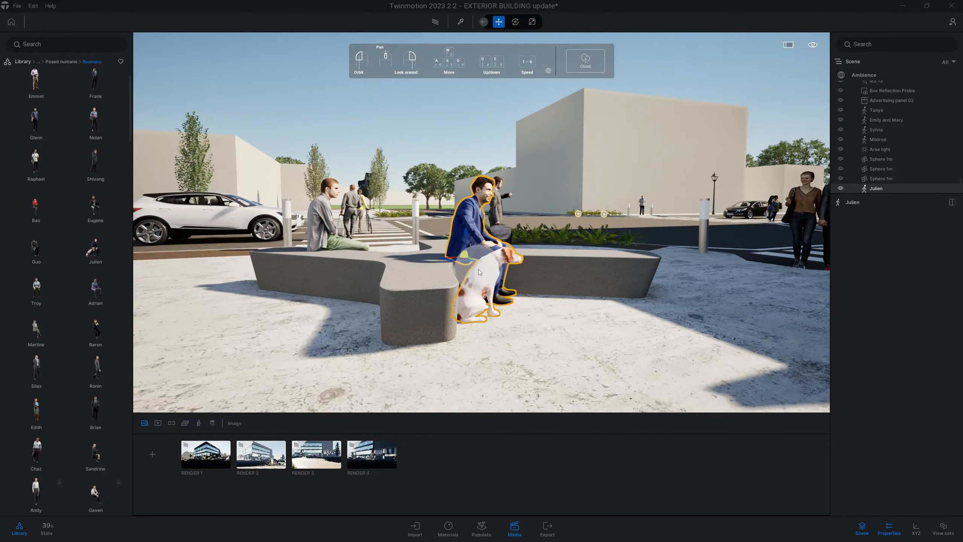
pyautogui.scroll(5, 485, 273)
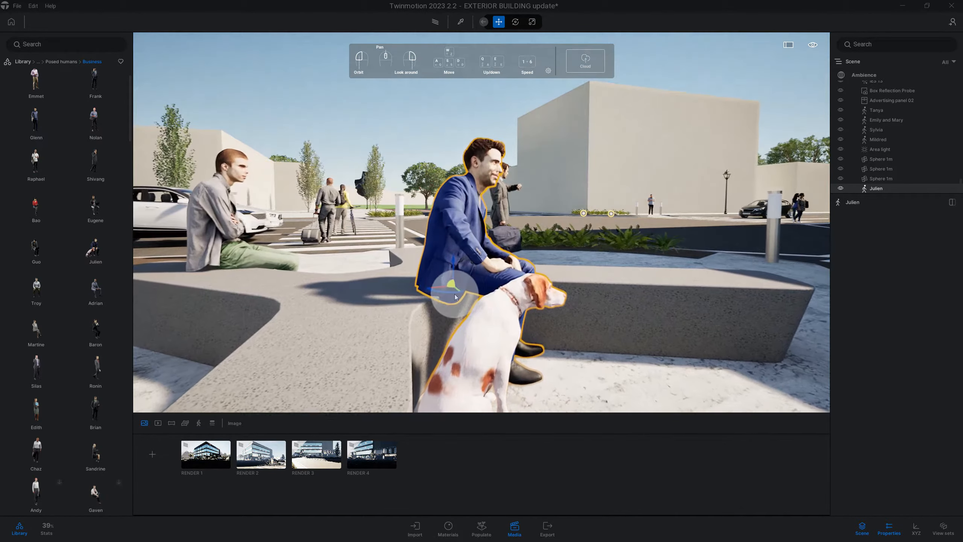
pyautogui.moveTo(458, 291); pyautogui.dragTo(512, 310)
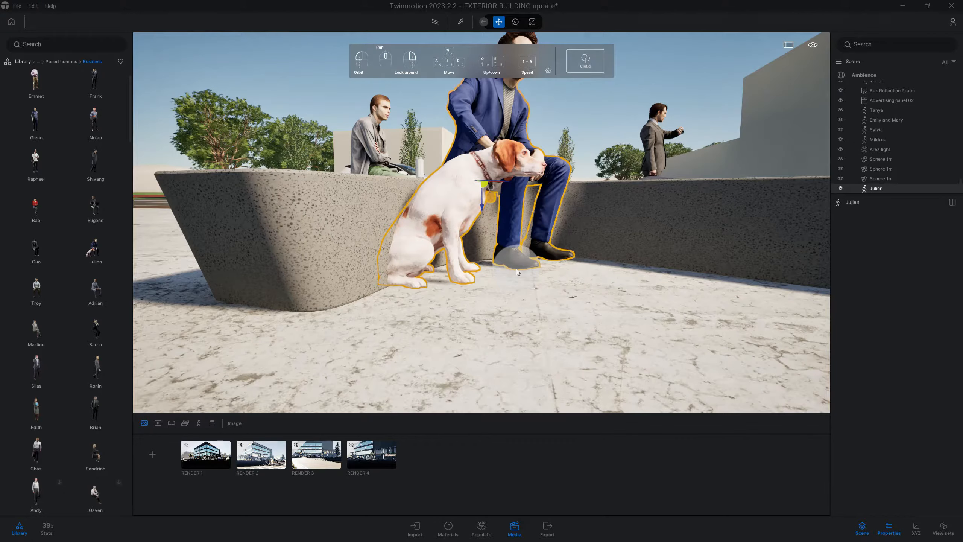
pyautogui.moveTo(521, 283); pyautogui.dragTo(544, 363)
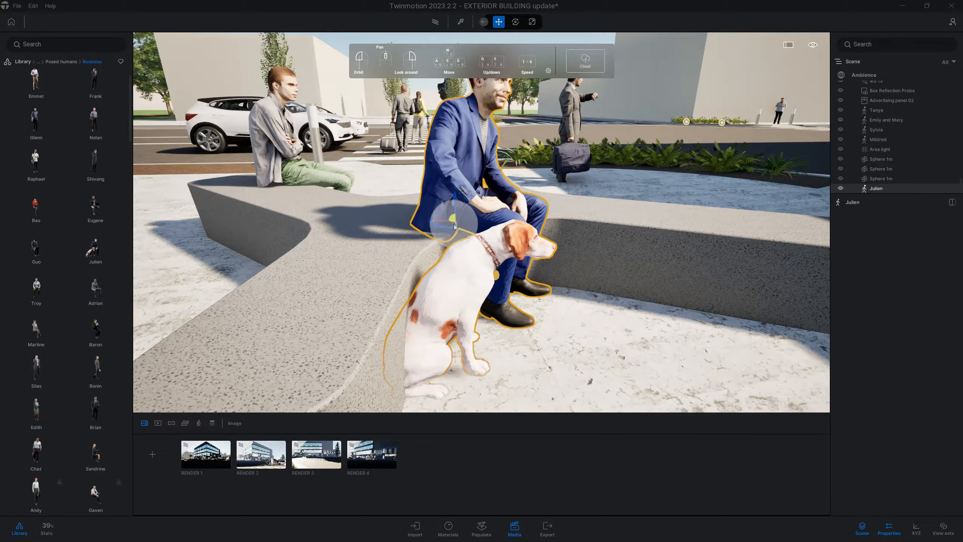
pyautogui.moveTo(501, 272); pyautogui.dragTo(497, 228)
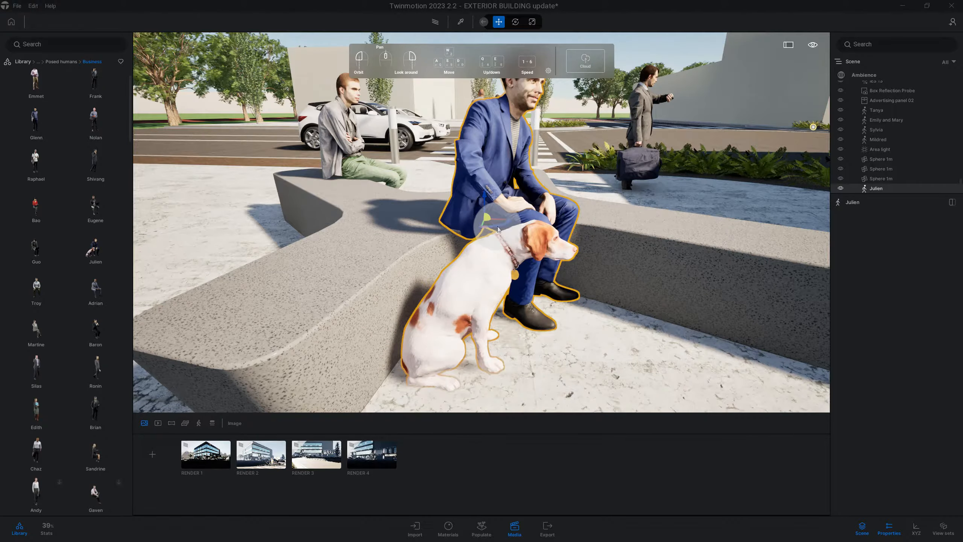
# Select the advertising panel near the crosswalk, return to the library's main categories, and examine the panel among the surrounding people and benches
pyautogui.moveTo(417, 344); pyautogui.dragTo(513, 267)
pyautogui.scroll(-8, 513, 265)
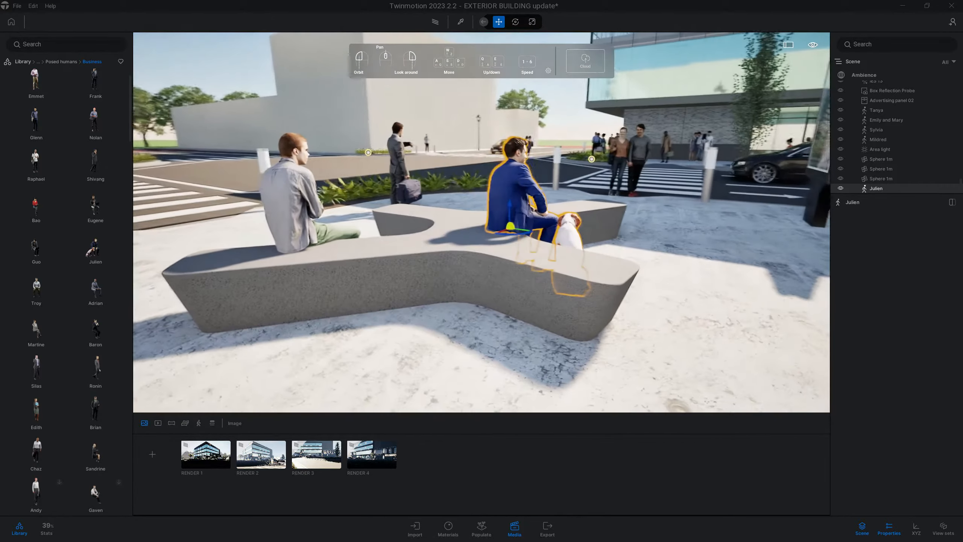
pyautogui.moveTo(563, 261); pyautogui.dragTo(563, 261)
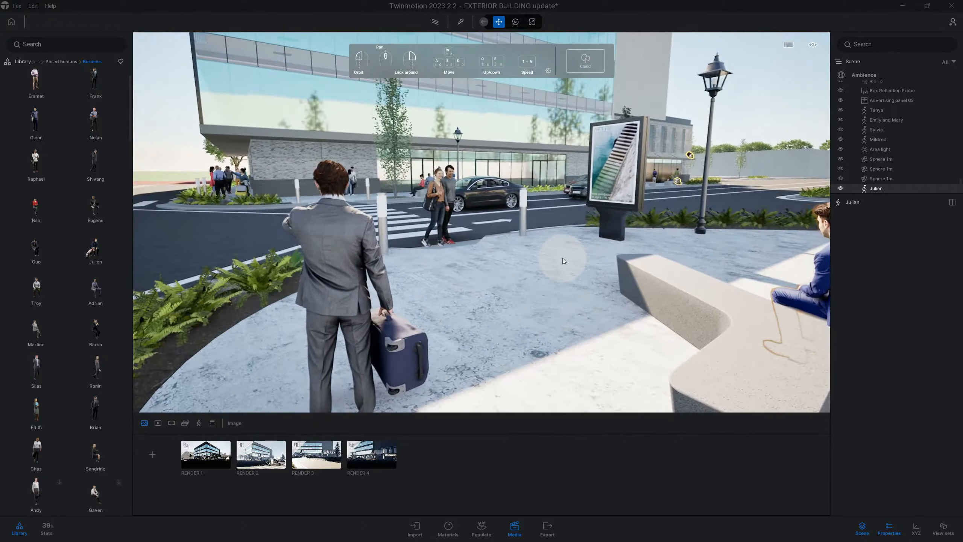
pyautogui.click(617, 176)
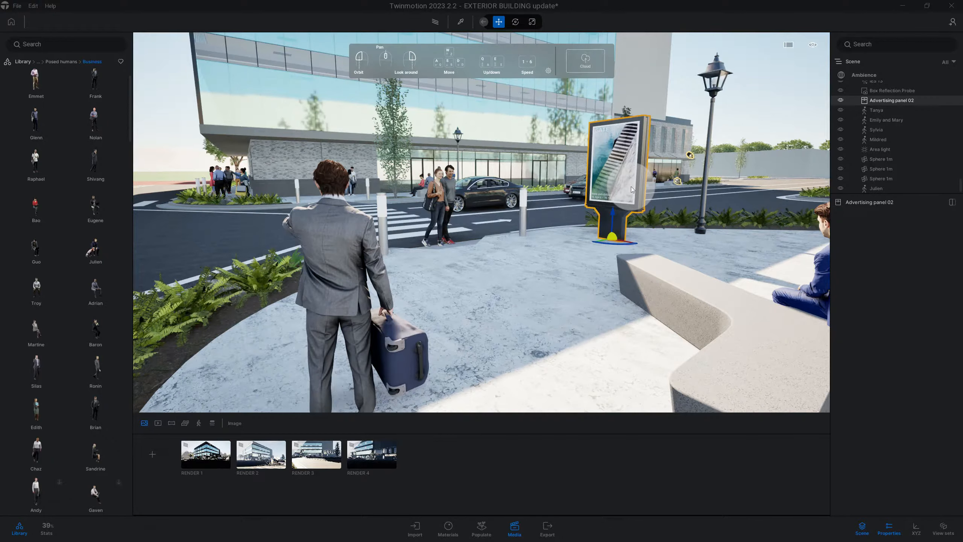
pyautogui.click(25, 62)
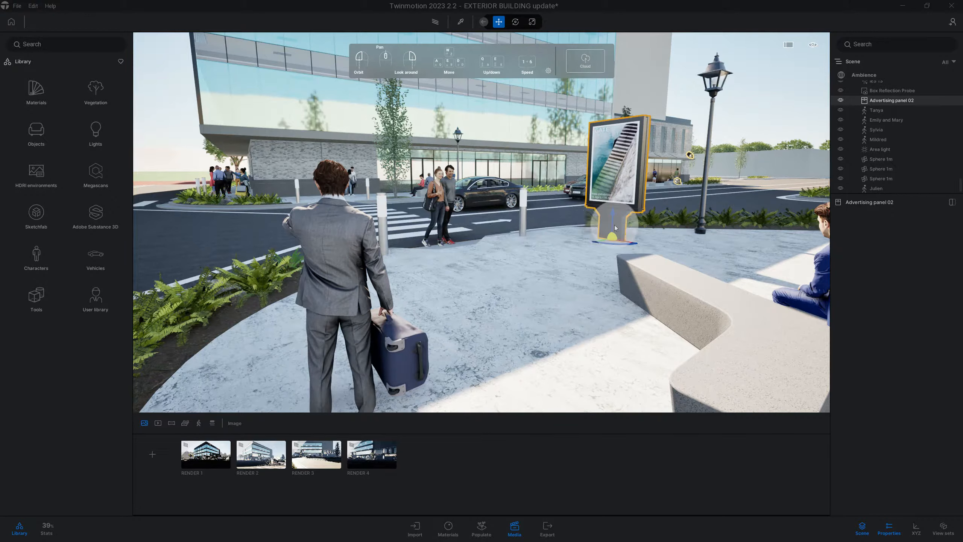
pyautogui.moveTo(614, 237)
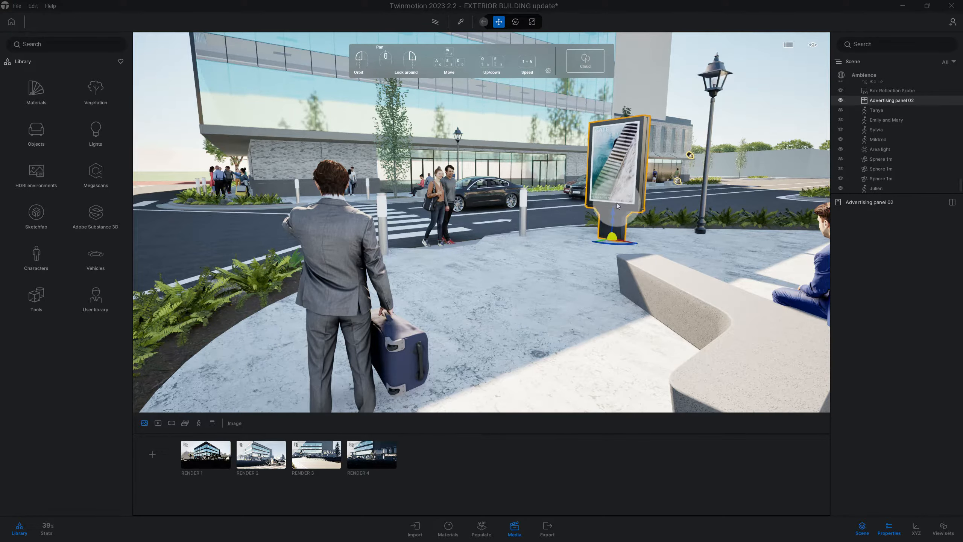
pyautogui.moveTo(579, 237); pyautogui.dragTo(547, 247)
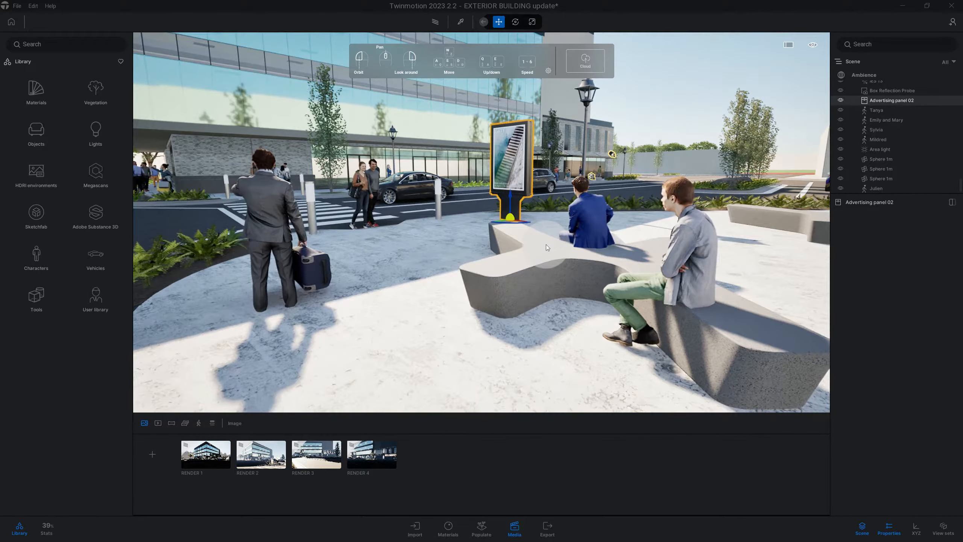
pyautogui.moveTo(426, 235); pyautogui.dragTo(492, 220)
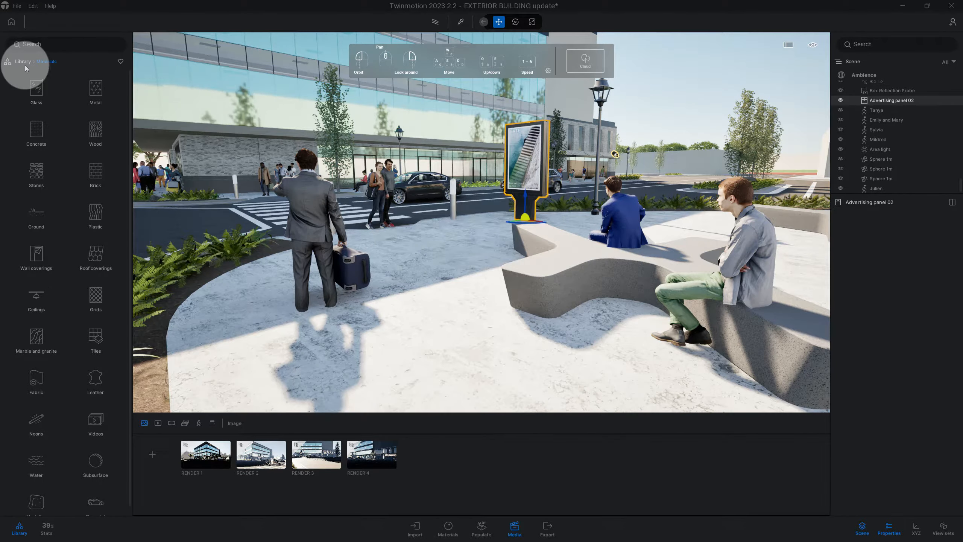
# Look through the Home objects, return to the library's main categories, and open the Benches collection in the City objects
pyautogui.click(45, 130)
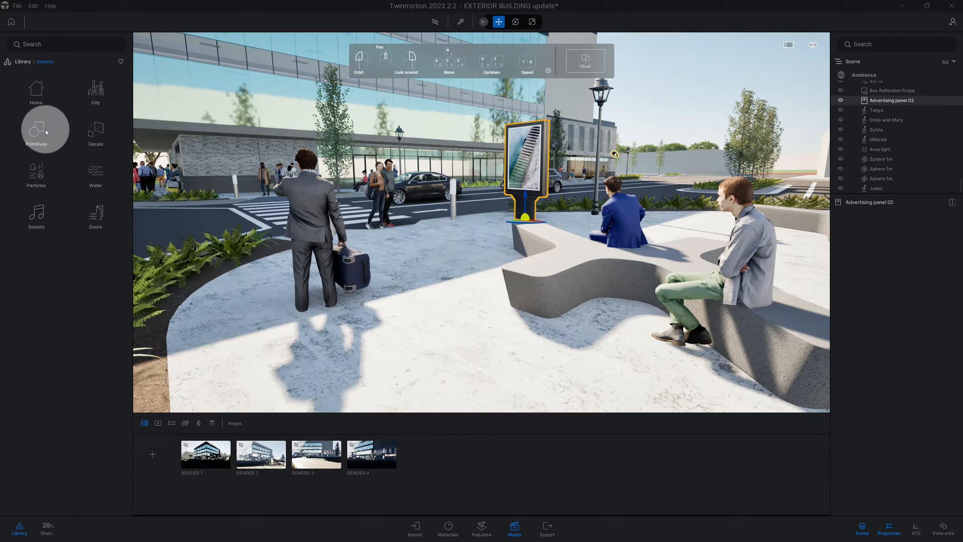
pyautogui.click(36, 97)
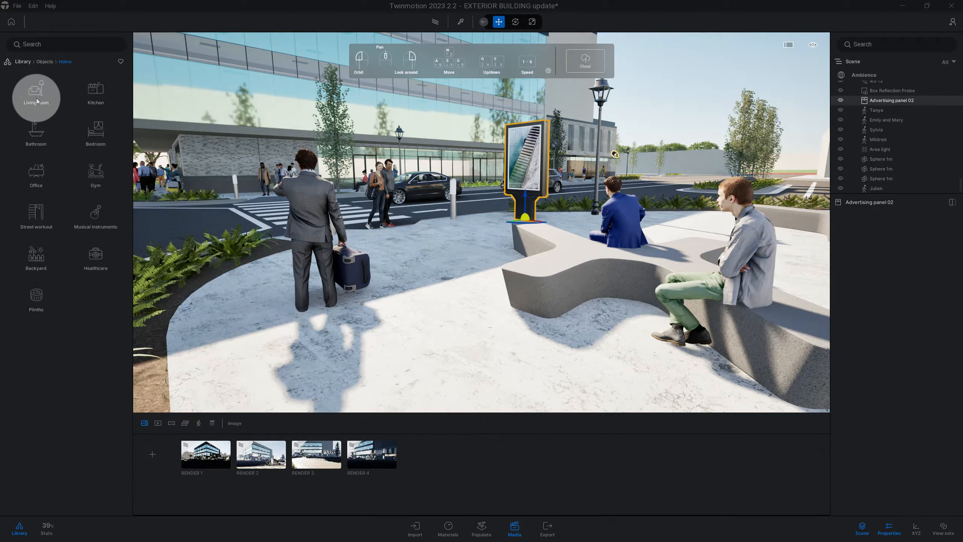
pyautogui.click(23, 61)
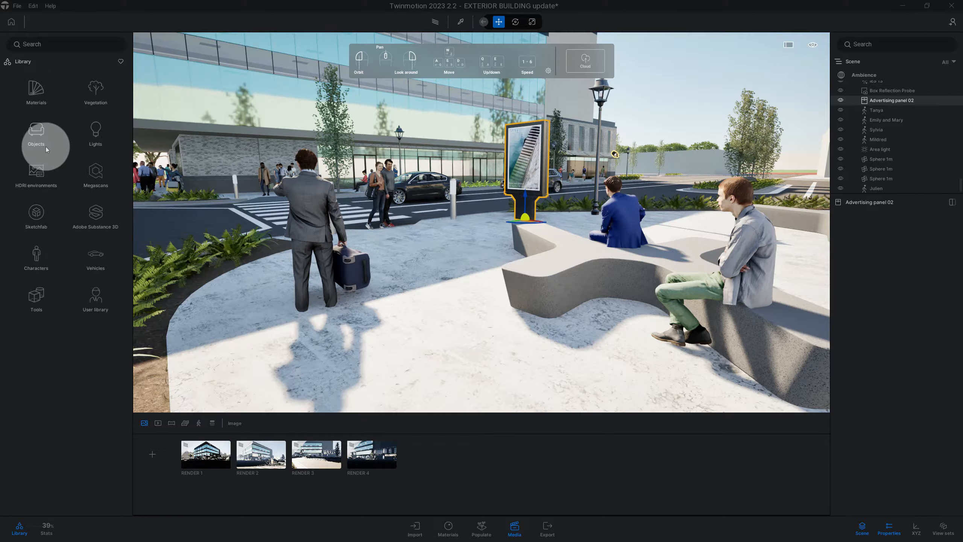
pyautogui.click(46, 148)
pyautogui.click(93, 95)
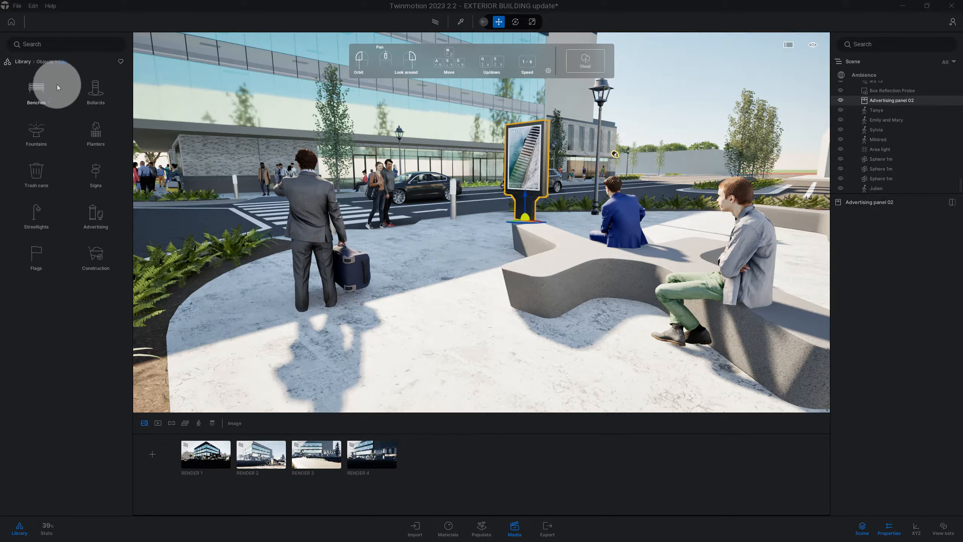
pyautogui.moveTo(246, 204); pyautogui.dragTo(253, 205, button='middle')
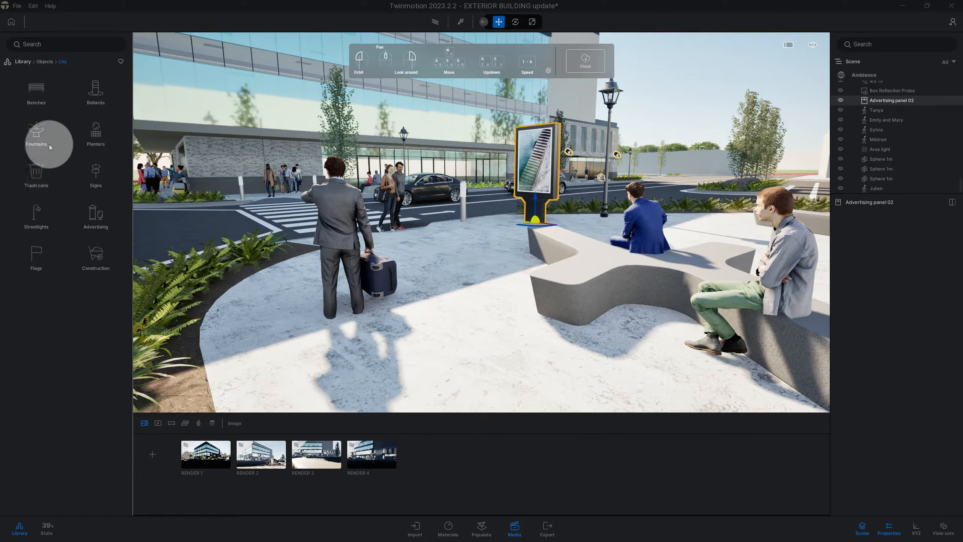
pyautogui.click(37, 99)
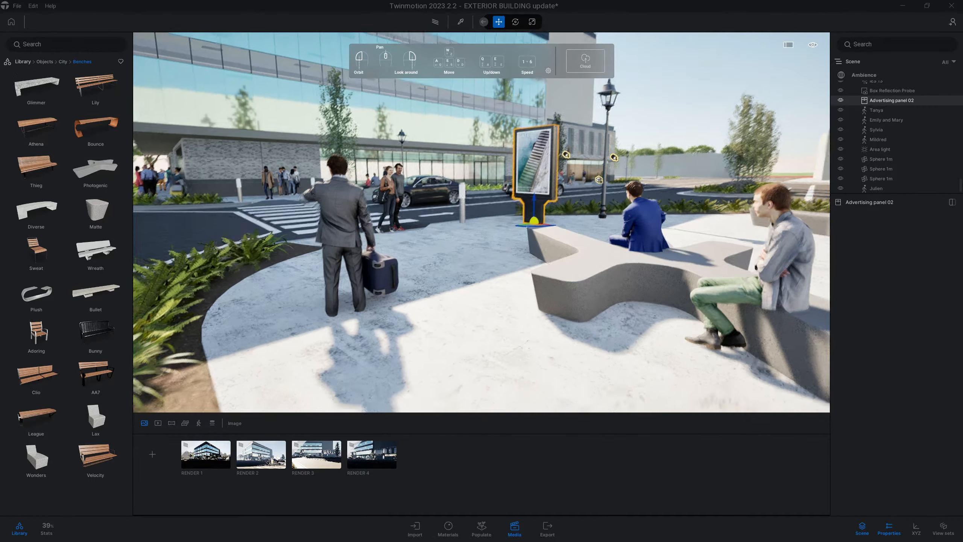
# Examine the plaza's concrete benches and the people seated and standing around them from several viewpoints
pyautogui.moveTo(228, 244); pyautogui.dragTo(233, 244, button='right')
pyautogui.press('s')
pyautogui.press('a')
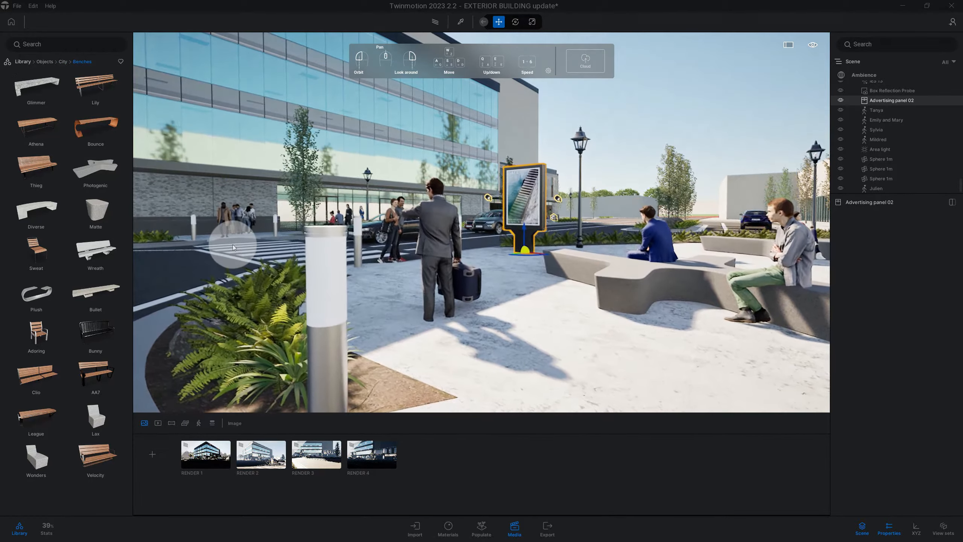
pyautogui.press('s')
pyautogui.press('s')
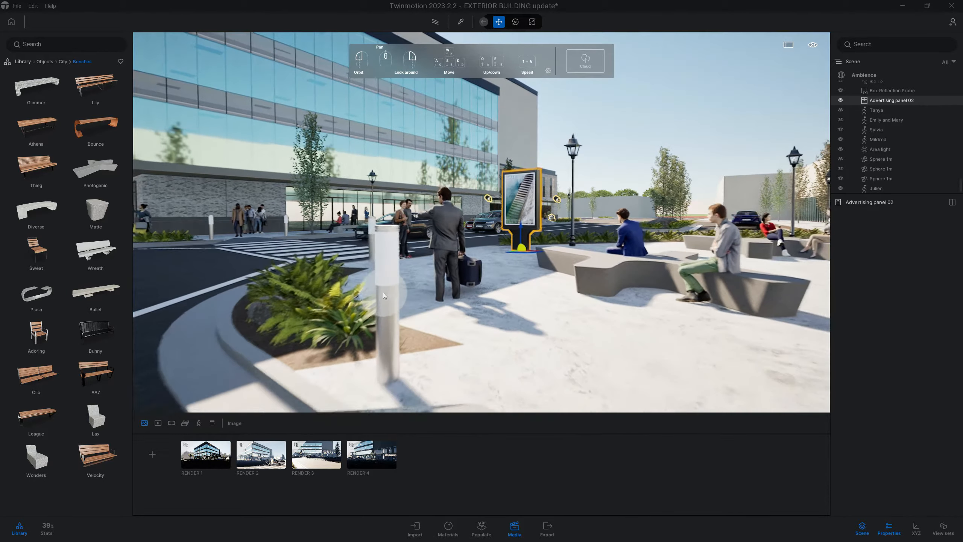
pyautogui.press('d')
pyautogui.press('d')
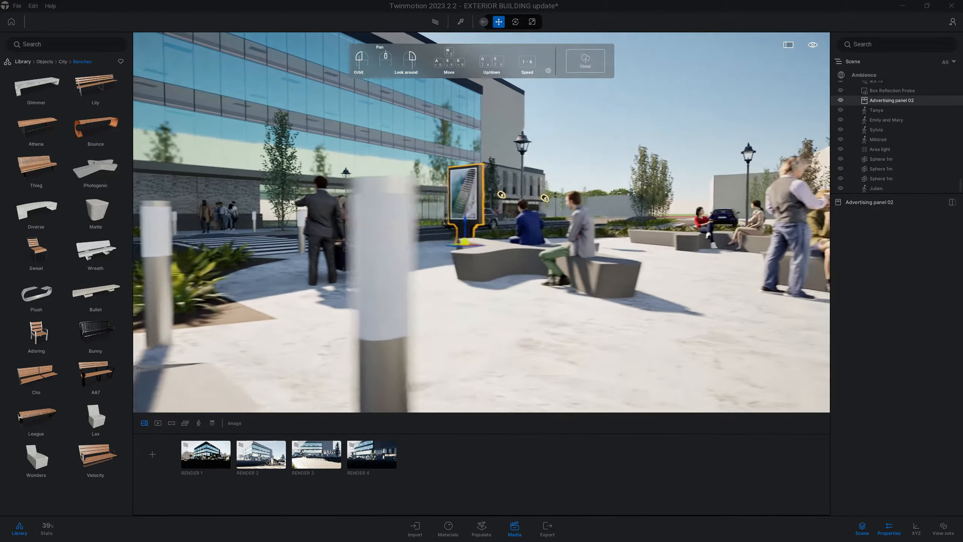
pyautogui.press('d')
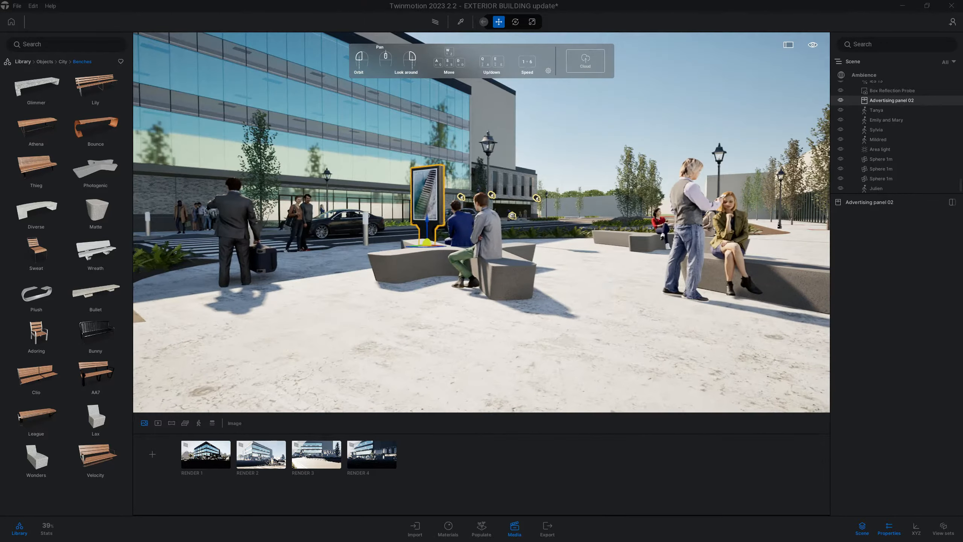
pyautogui.press('d')
pyautogui.moveTo(597, 296); pyautogui.dragTo(558, 296)
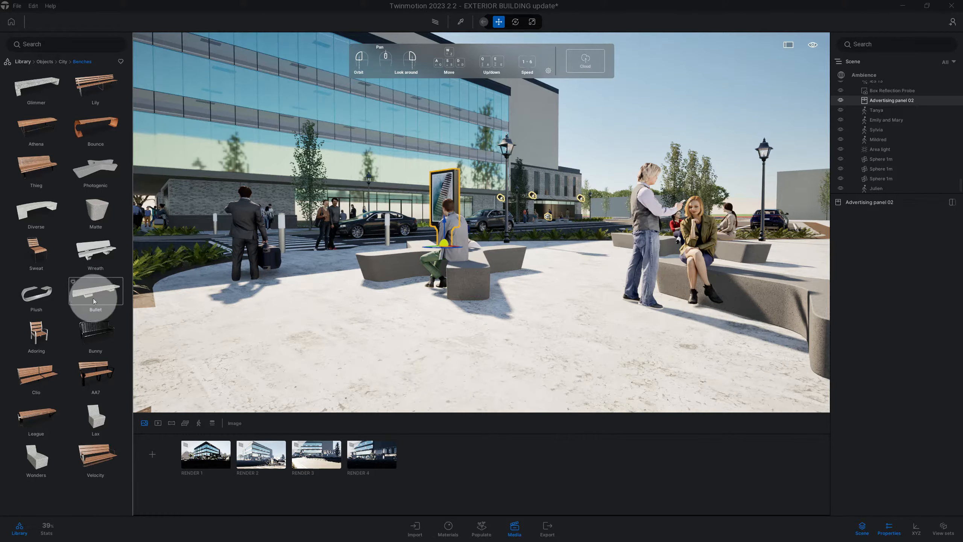
# Duplicate the Diverse bench beside the seated couple as an instance and move it to the couple's other side, near the ferns
pyautogui.moveTo(210, 290)
pyautogui.mouseDown(button='middle')
pyautogui.moveTo(258, 323)
pyautogui.moveTo(246, 295)
pyautogui.moveTo(212, 283)
pyautogui.mouseUp(button='middle')
pyautogui.scroll(5, 230, 289)
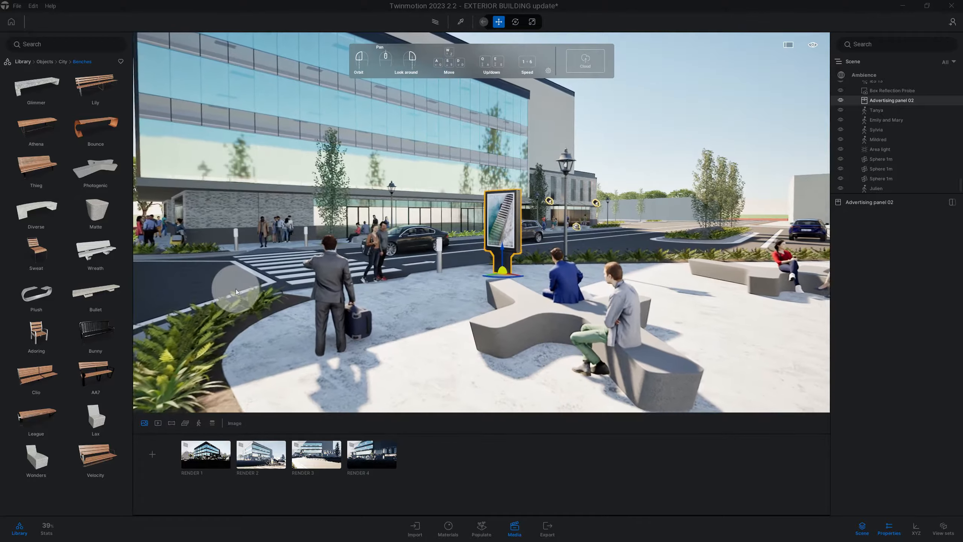
pyautogui.scroll(10, 236, 289)
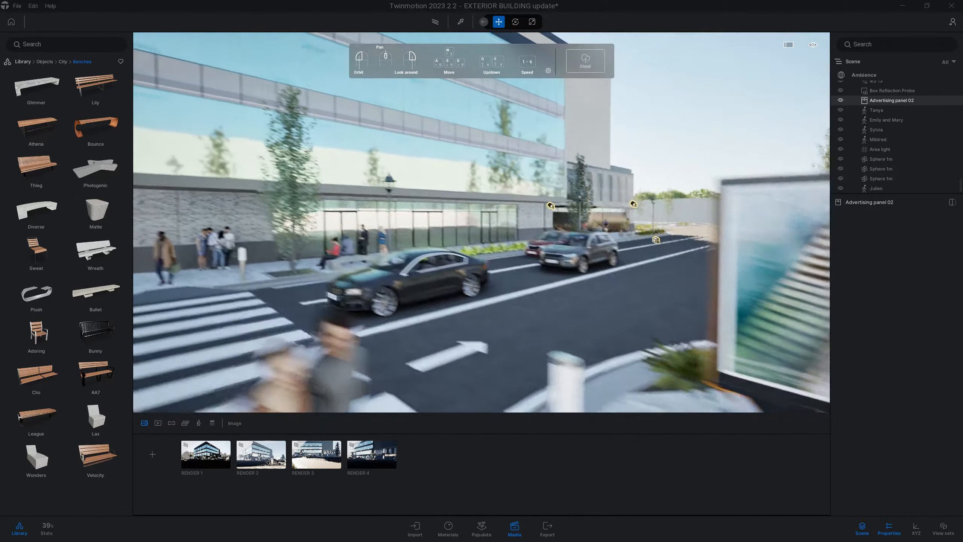
pyautogui.scroll(8, 241, 287)
pyautogui.moveTo(262, 290); pyautogui.dragTo(224, 291, button='middle')
pyautogui.moveTo(519, 323); pyautogui.dragTo(493, 324, button='middle')
pyautogui.scroll(4, 496, 323)
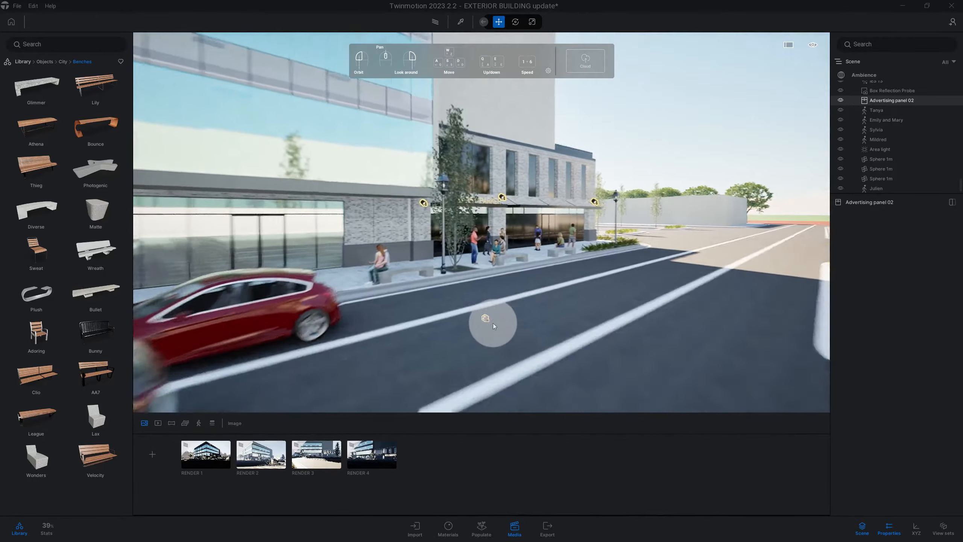
pyautogui.scroll(5, 494, 323)
pyautogui.moveTo(495, 323); pyautogui.dragTo(462, 315, button='right')
pyautogui.scroll(3, 462, 315)
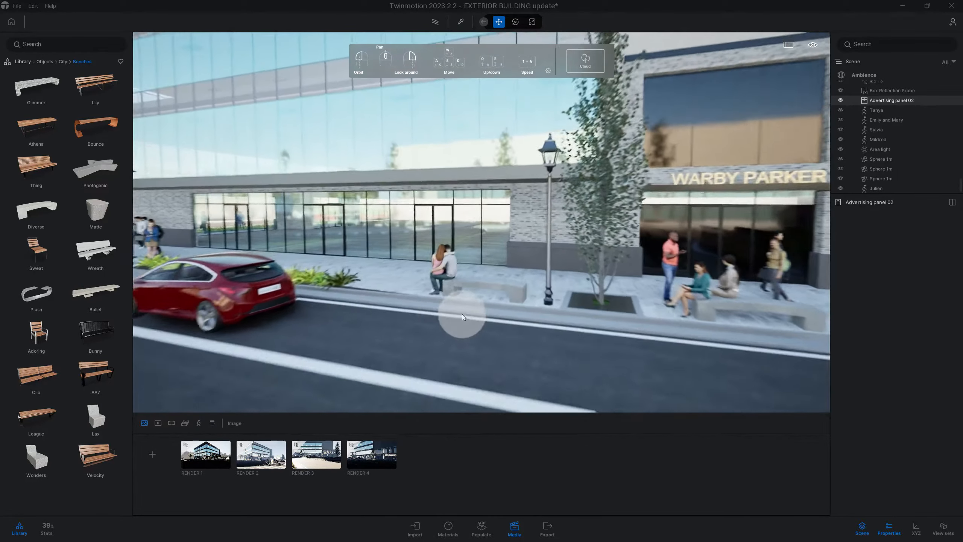
pyautogui.scroll(3, 462, 316)
pyautogui.click(474, 306)
pyautogui.scroll(5, 477, 326)
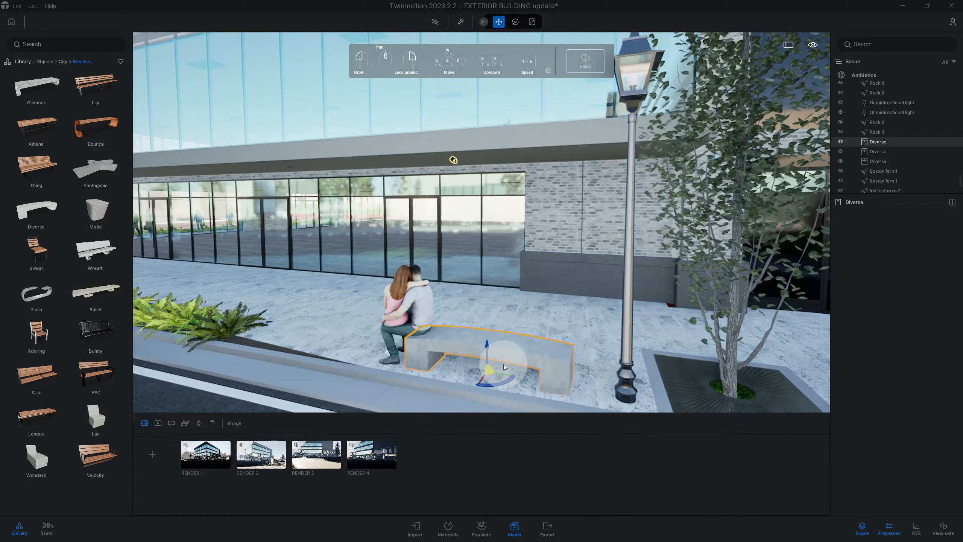
pyautogui.hotkey('ctrl', 'v')
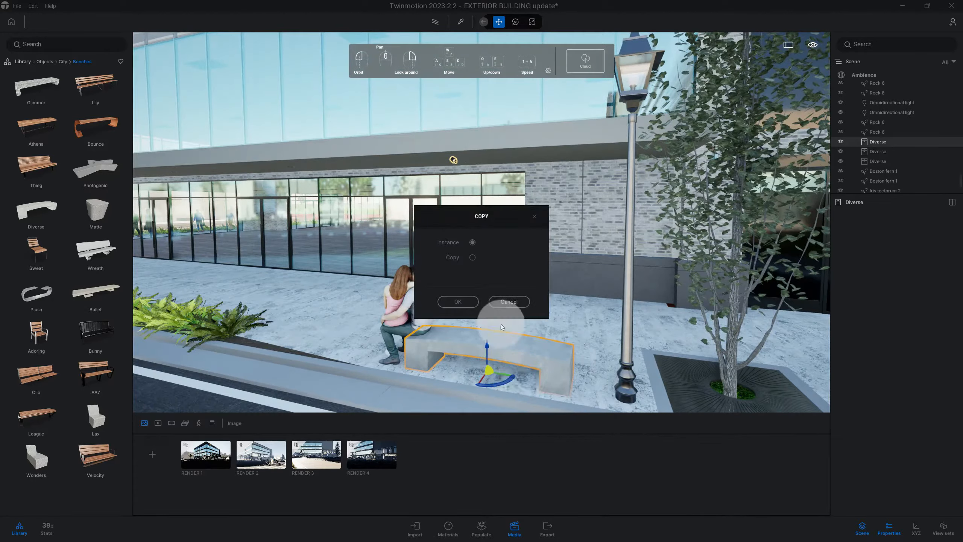
pyautogui.click(469, 302)
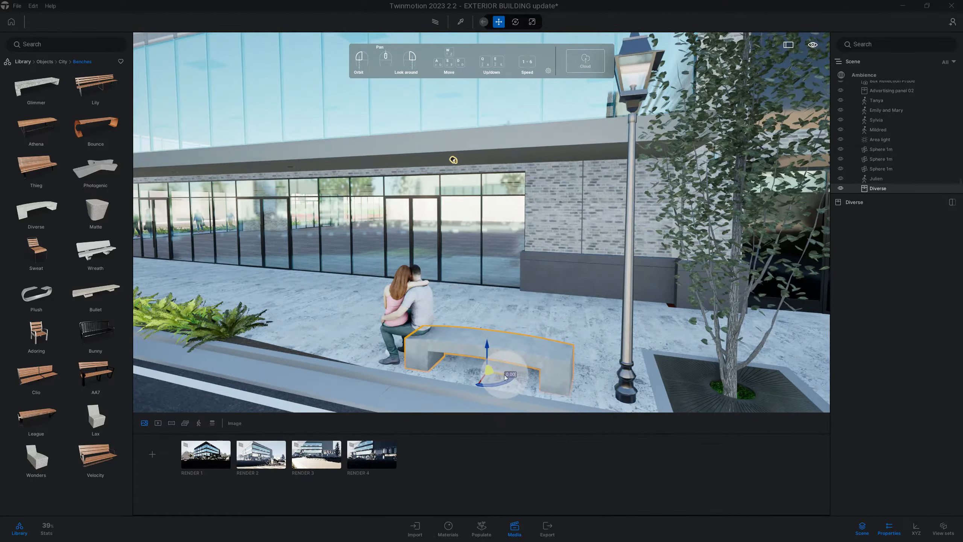
pyautogui.moveTo(505, 376); pyautogui.dragTo(432, 346)
# Place the seated man in a suit from the Business posed humans on the duplicated bench beside the ferns
pyautogui.moveTo(317, 290); pyautogui.dragTo(318, 312)
pyautogui.moveTo(262, 283)
pyautogui.mouseDown(button='middle')
pyautogui.moveTo(189, 268)
pyautogui.moveTo(250, 283)
pyautogui.moveTo(259, 298)
pyautogui.mouseUp(button='middle')
pyautogui.moveTo(258, 297); pyautogui.dragTo(364, 291)
pyautogui.scroll(3, 259, 291)
pyautogui.scroll(-3, 260, 291)
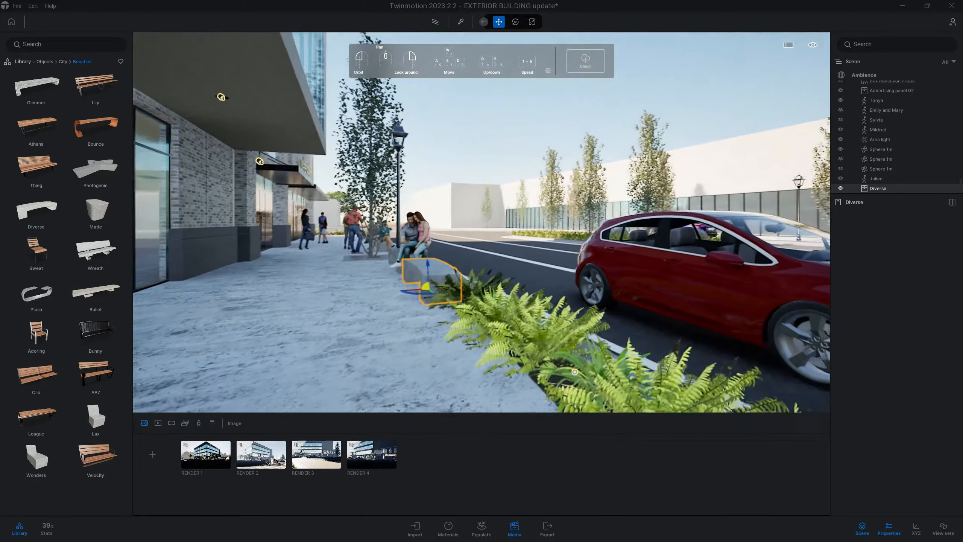
pyautogui.click(22, 61)
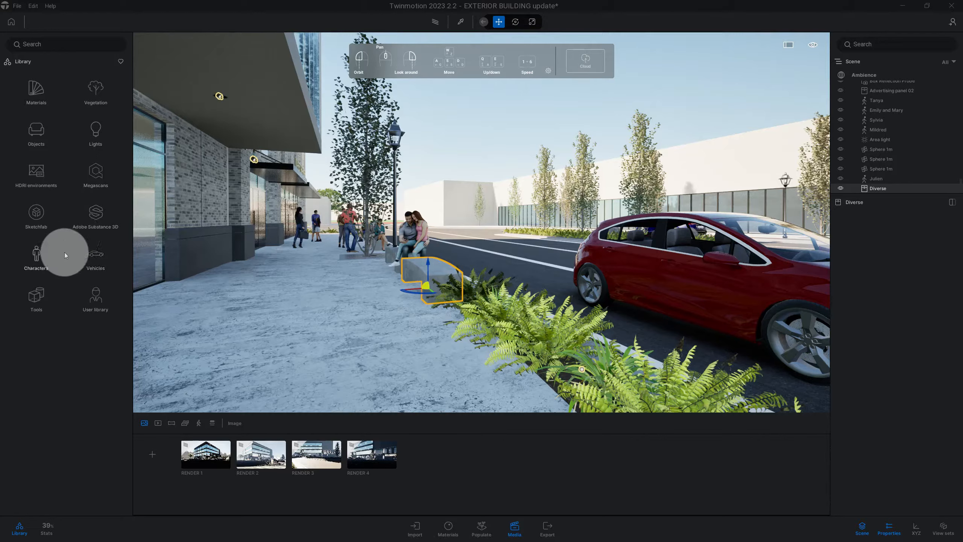
pyautogui.click(50, 259)
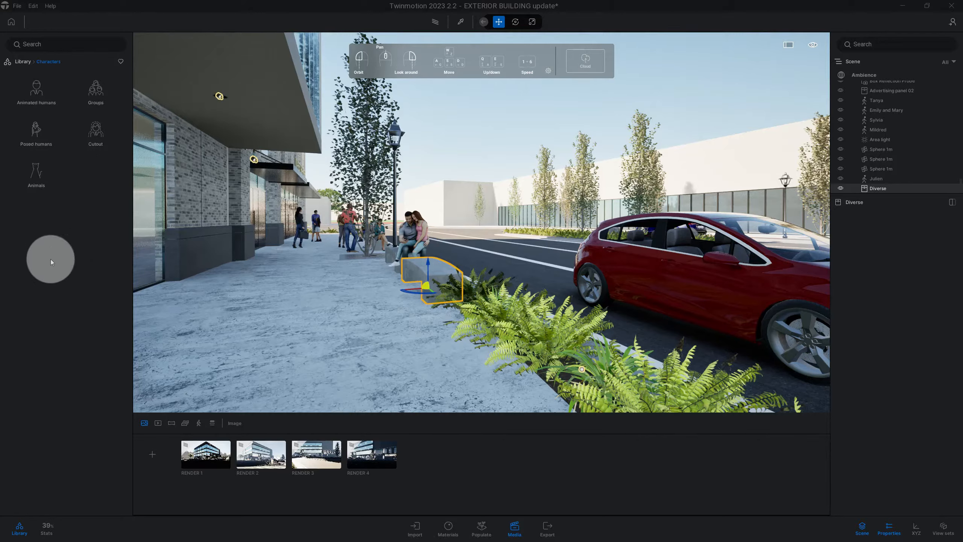
pyautogui.click(44, 129)
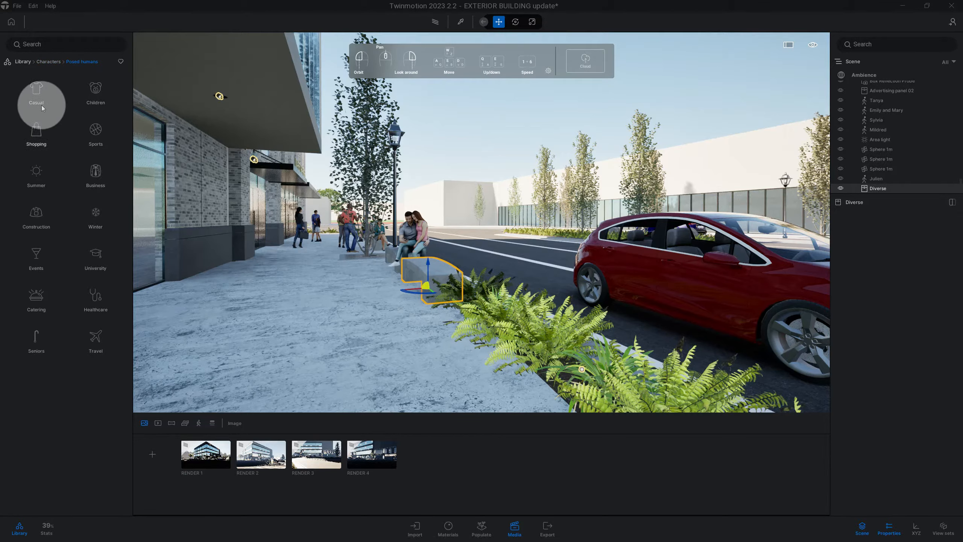
pyautogui.click(96, 184)
pyautogui.moveTo(95, 237); pyautogui.dragTo(343, 259)
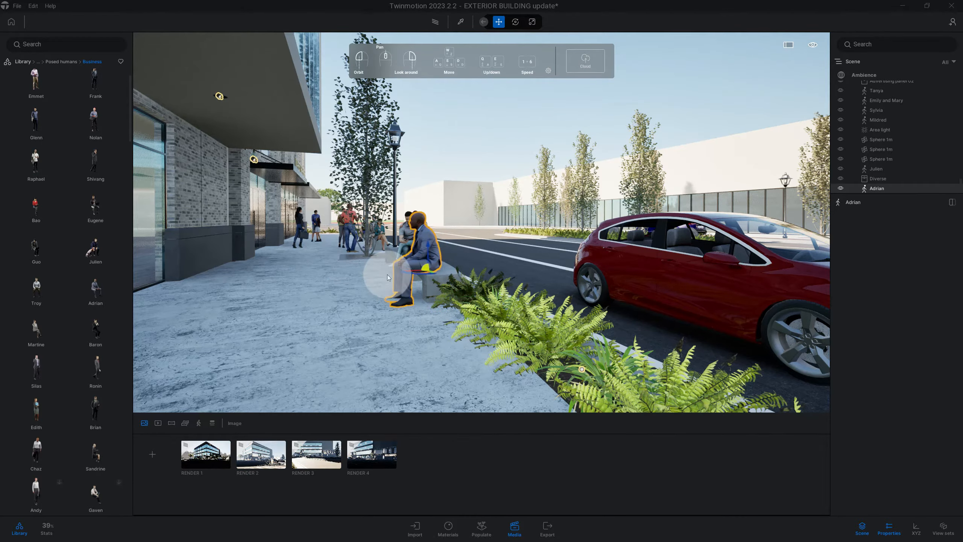
# Examine the suited man on the new bench from along the storefront sidewalk and from the street
pyautogui.scroll(3, 406, 283)
pyautogui.moveTo(406, 285); pyautogui.dragTo(273, 279)
pyautogui.scroll(3, 394, 284)
pyautogui.moveTo(376, 279)
pyautogui.mouseDown()
pyautogui.moveTo(367, 278)
pyautogui.moveTo(377, 282)
pyautogui.mouseUp()
pyautogui.scroll(-3, 377, 282)
pyautogui.scroll(-3, 376, 283)
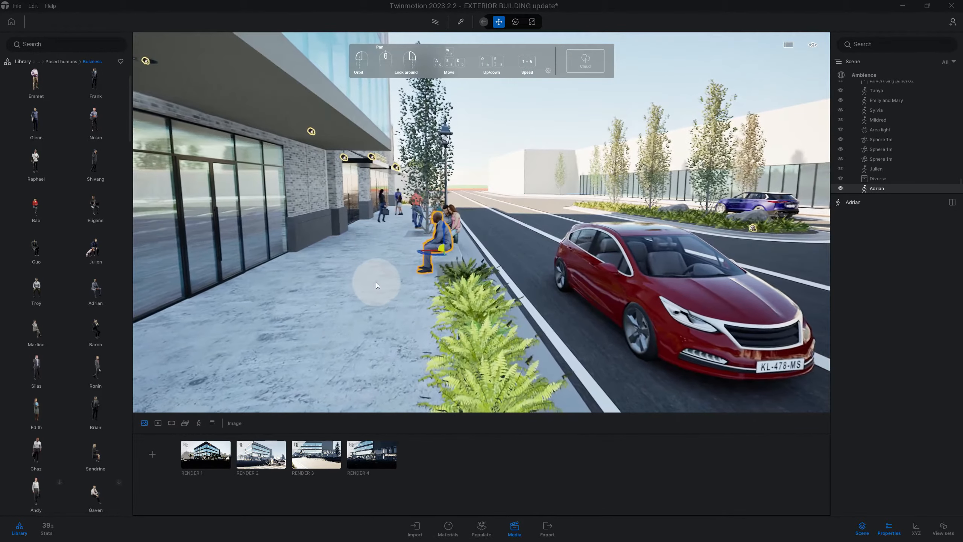
pyautogui.moveTo(403, 332); pyautogui.dragTo(391, 328)
pyautogui.scroll(-5, 390, 325)
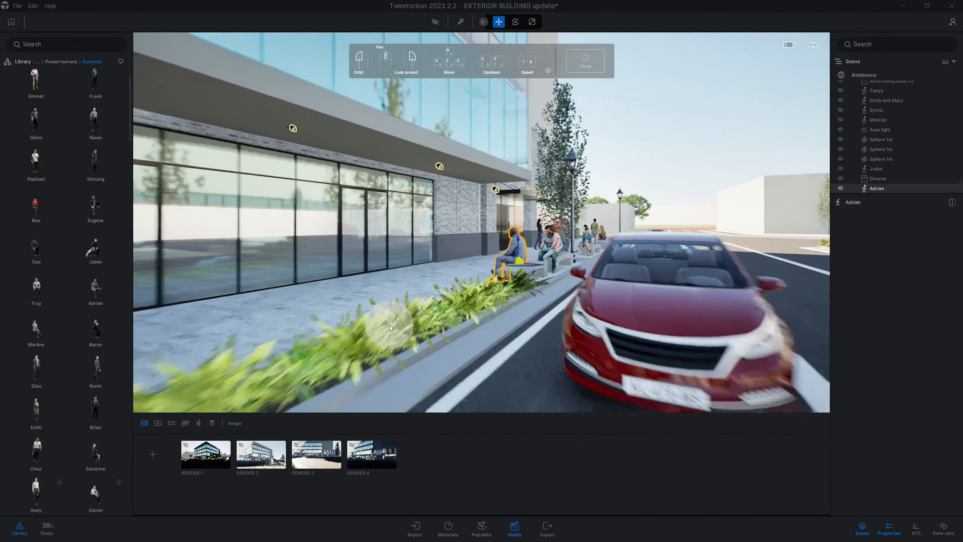
pyautogui.moveTo(377, 310); pyautogui.dragTo(380, 310, button='middle')
pyautogui.scroll(2, 379, 311)
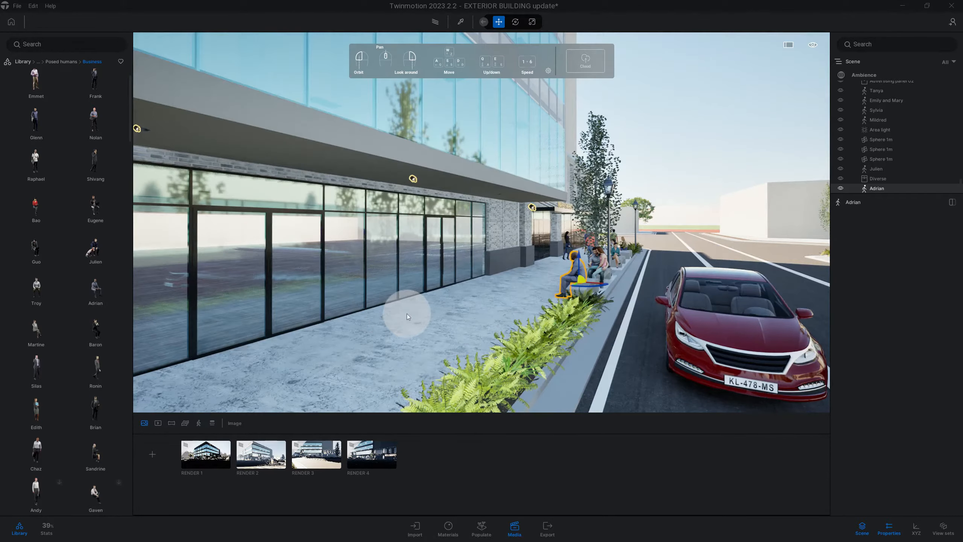
# Review the pedestrians and planting at the building corner by the crosswalk, and open RENDER 4
pyautogui.moveTo(451, 327); pyautogui.dragTo(414, 327)
pyautogui.moveTo(452, 327); pyautogui.dragTo(487, 326, button='middle')
pyautogui.moveTo(451, 326); pyautogui.dragTo(400, 224)
pyautogui.moveTo(250, 334); pyautogui.dragTo(300, 336)
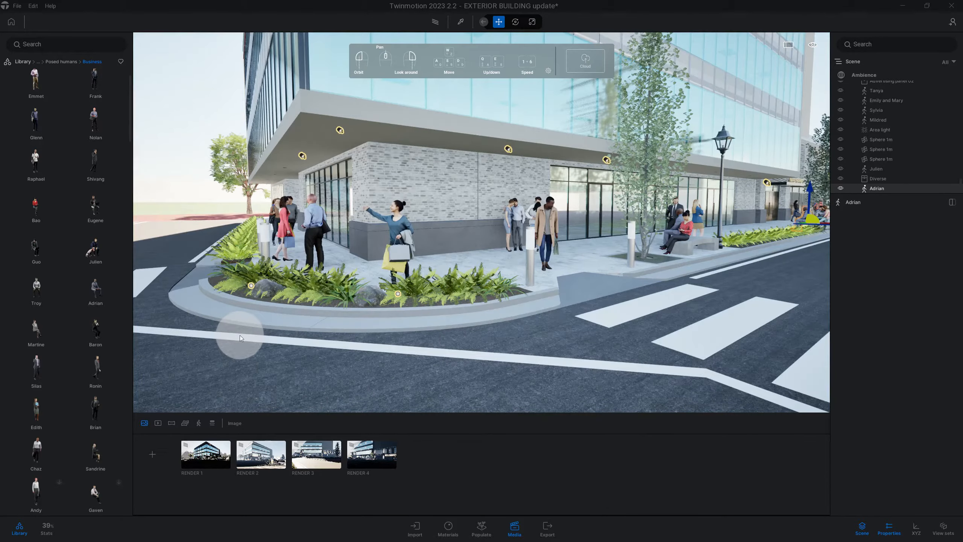
pyautogui.moveTo(312, 357); pyautogui.dragTo(319, 345)
pyautogui.moveTo(385, 345); pyautogui.dragTo(393, 365)
pyautogui.click(381, 448)
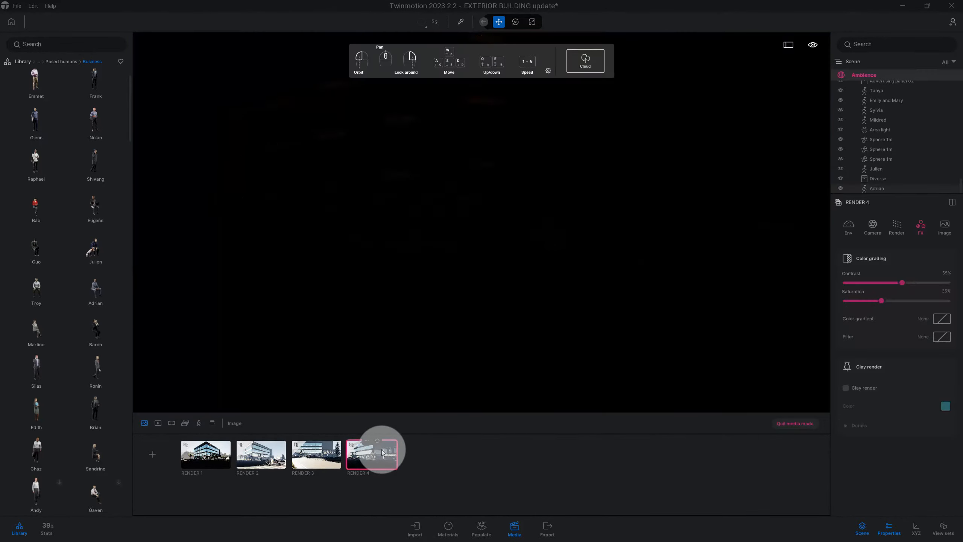